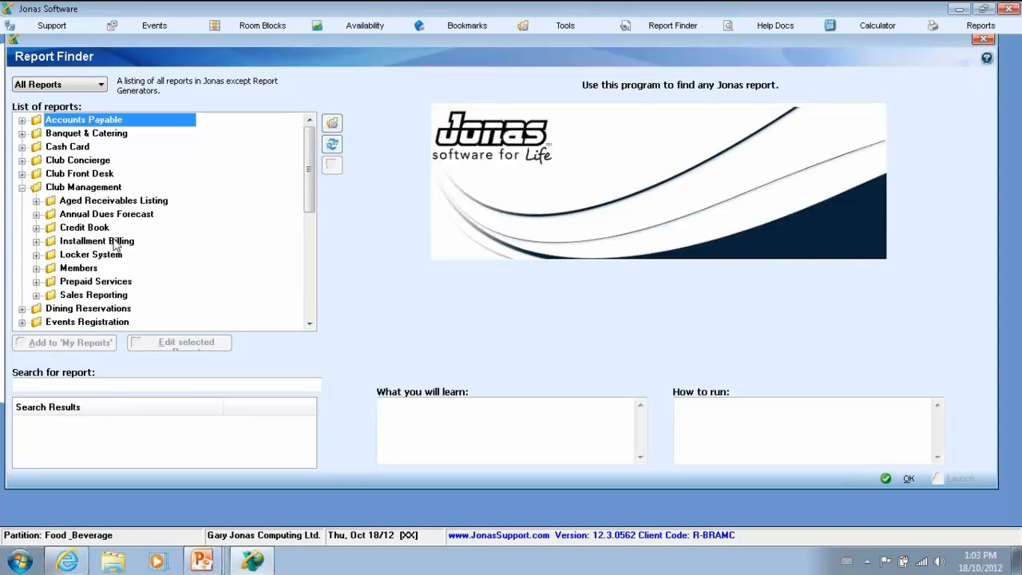
# Step: Find the AR Detail Report under Club Management's Aged Receivables Listing and review its enlarged sample and description
pyautogui.click(37, 202)
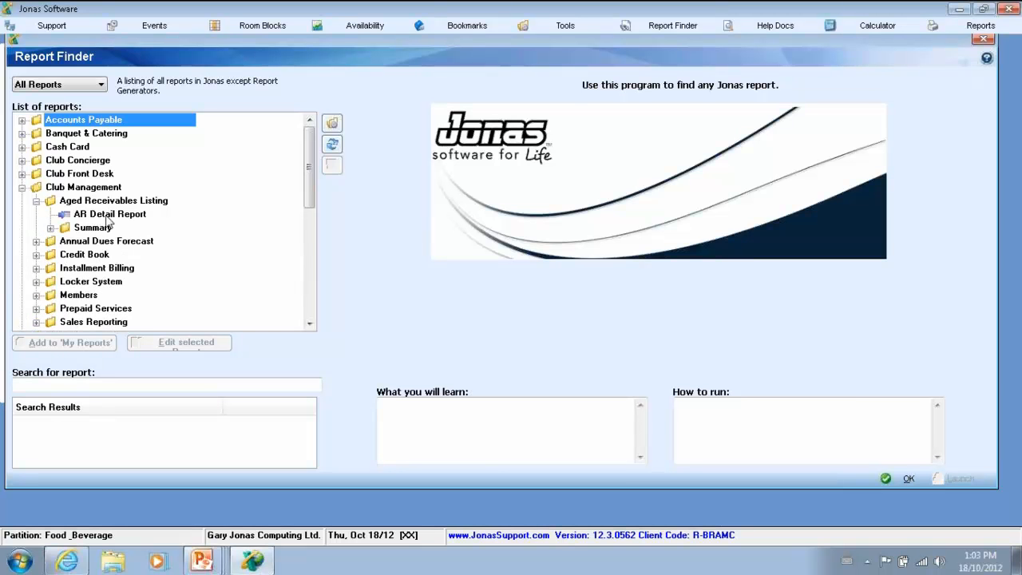
pyautogui.click(50, 229)
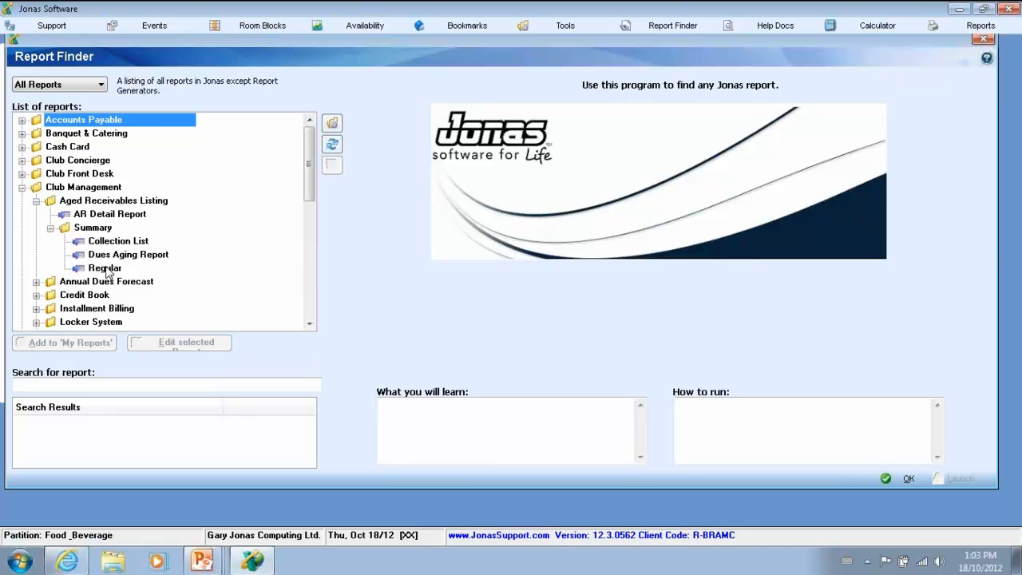
pyautogui.click(112, 214)
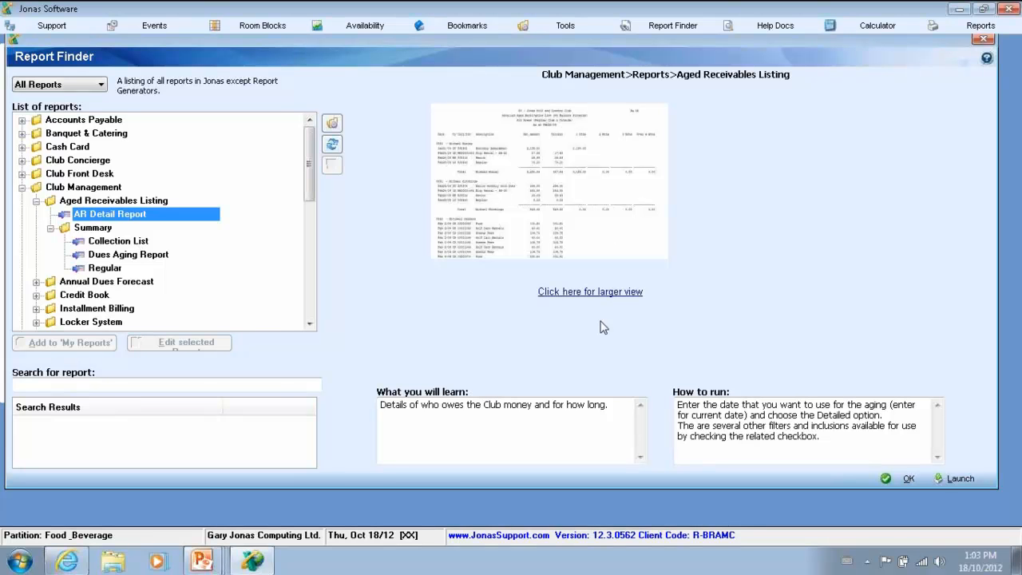
pyautogui.click(600, 294)
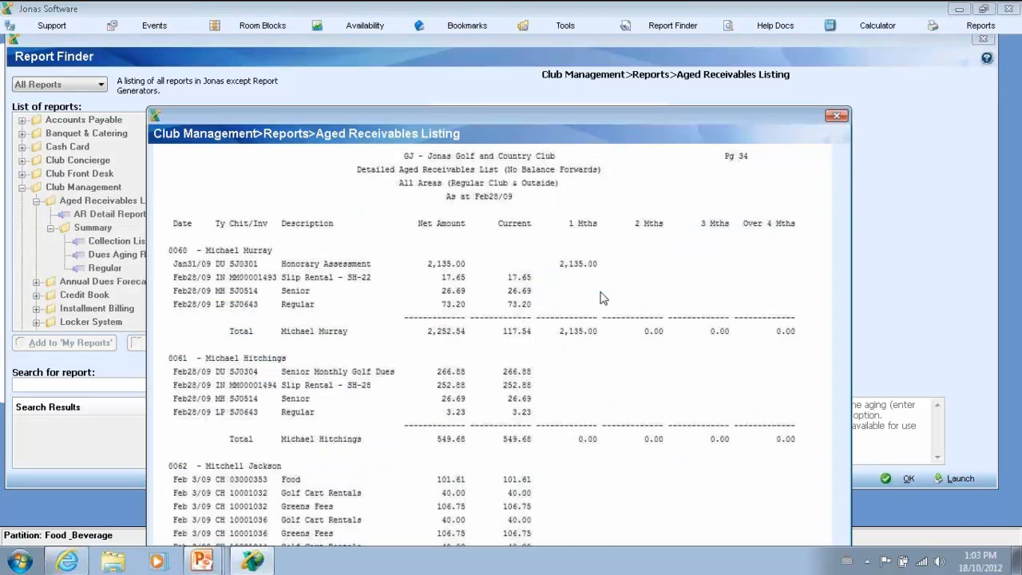
pyautogui.click(836, 116)
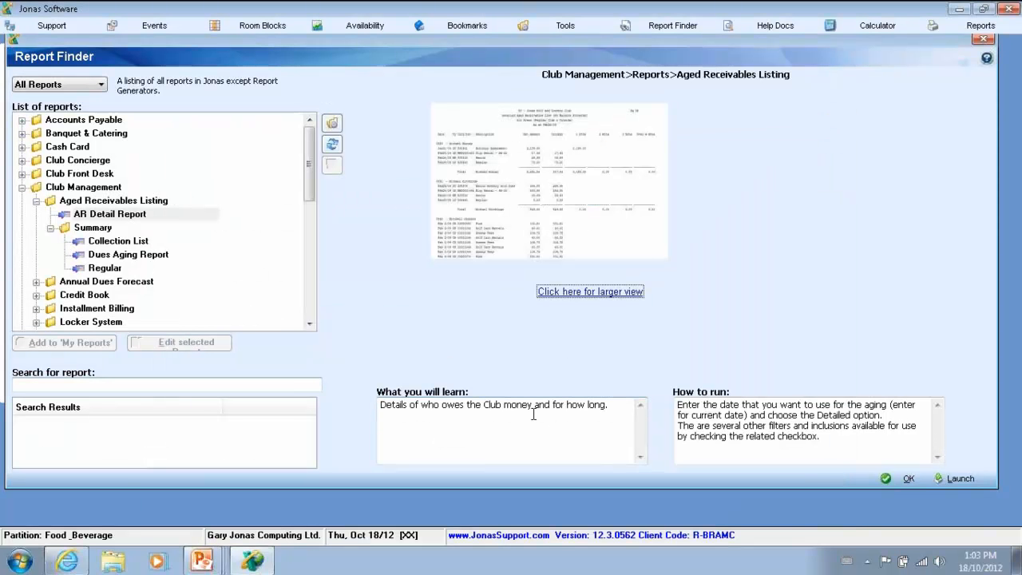
pyautogui.click(622, 407)
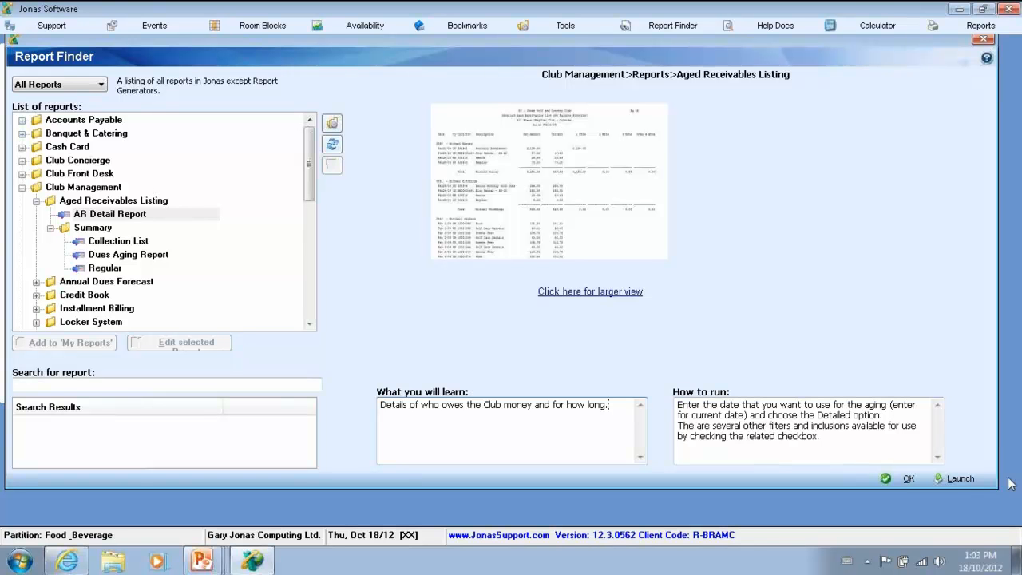
# Step: Launch the AR Detail Report from the finder to view its options, and close both the report and the finder
pyautogui.click(958, 479)
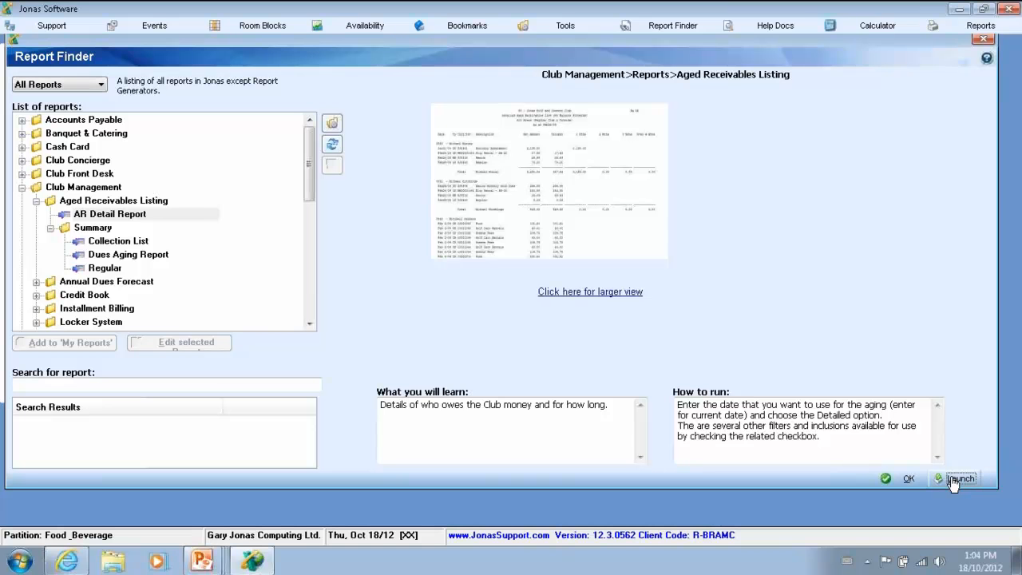
pyautogui.click(613, 331)
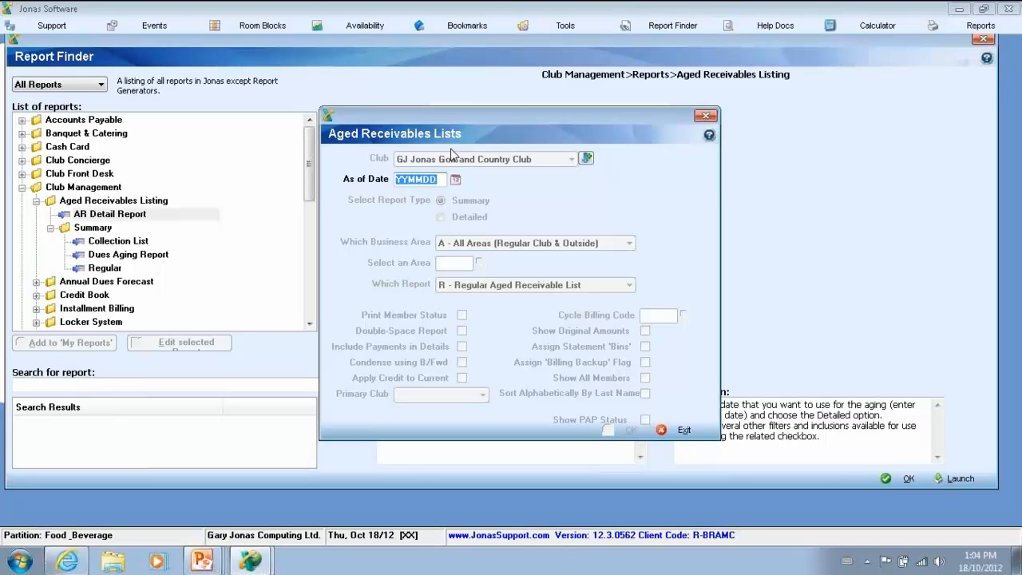
pyautogui.click(706, 115)
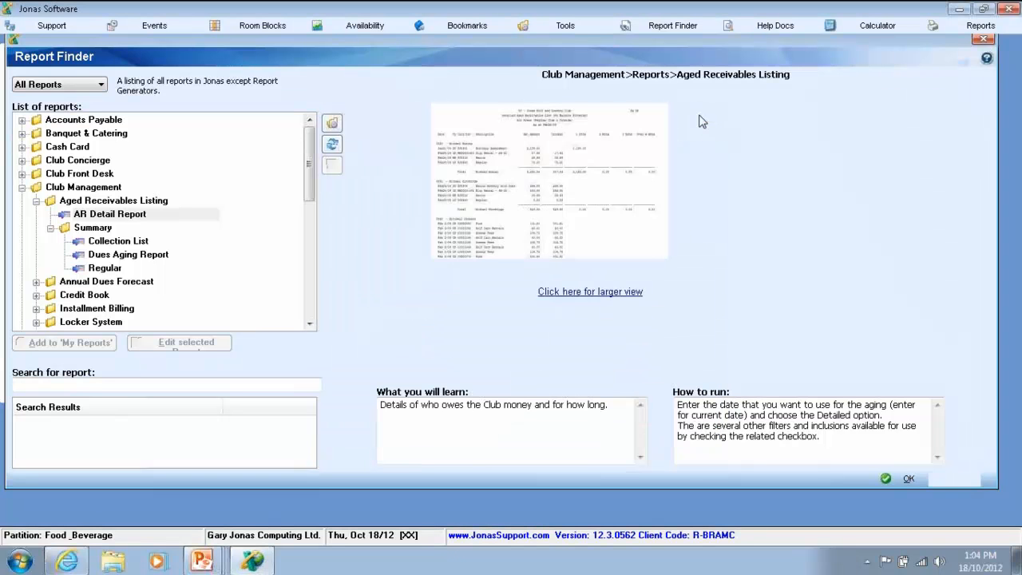
pyautogui.click(888, 478)
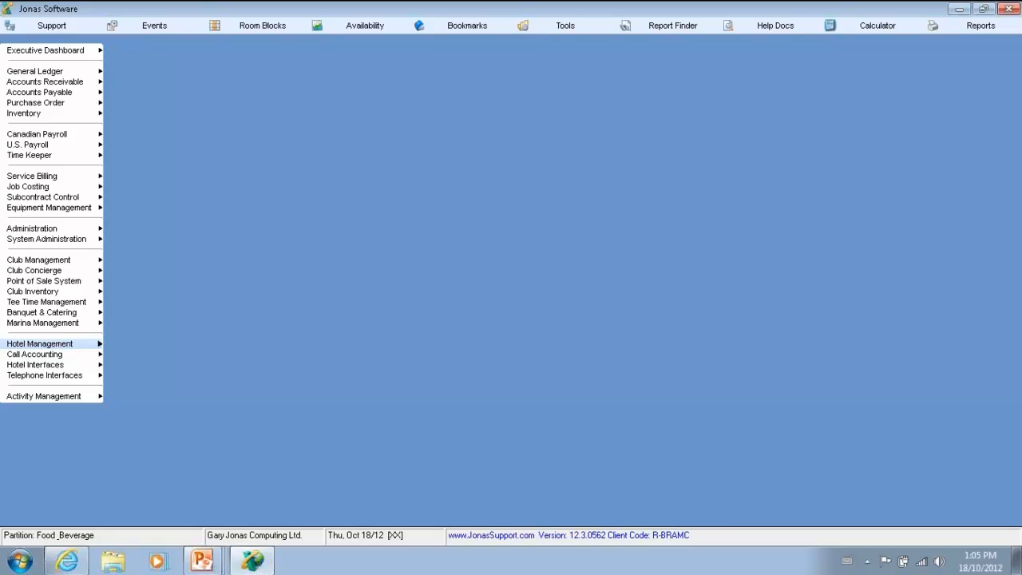
# Step: Open the Sales Categories setup in the Point of Sale System and dismiss the category lookup list
pyautogui.press('Right')
pyautogui.press('Down')
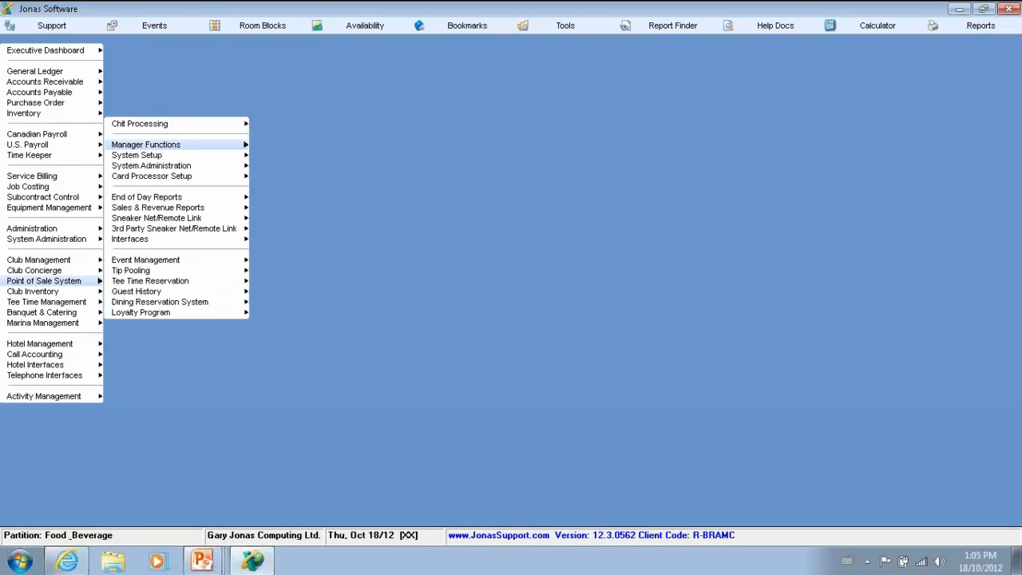
pyautogui.press('Down')
pyautogui.press('Right')
pyautogui.press('Down')
pyautogui.press('Down')
pyautogui.press('Down')
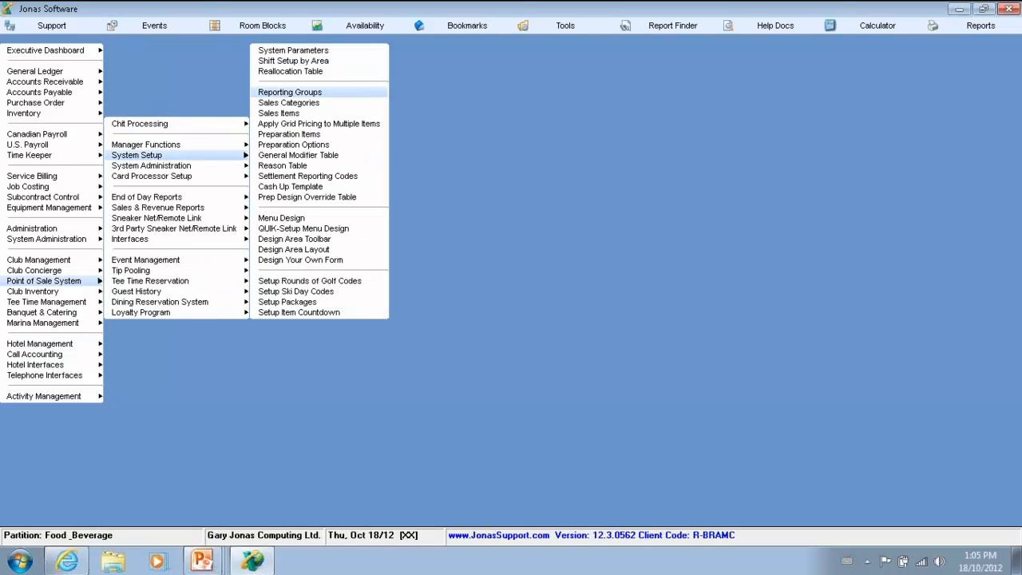
pyautogui.press('Down')
pyautogui.press('Return')
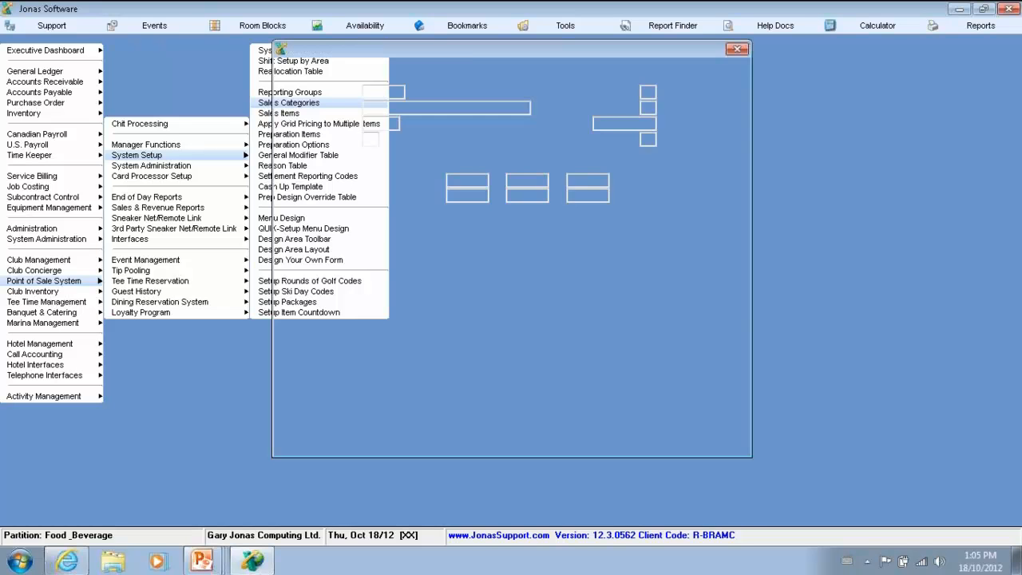
pyautogui.press('Return')
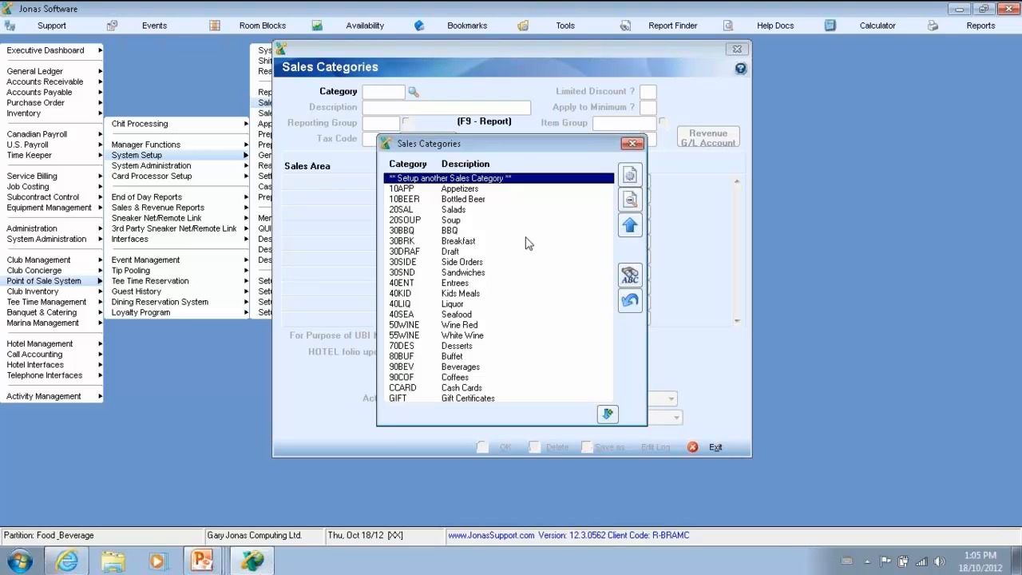
pyautogui.press('Return')
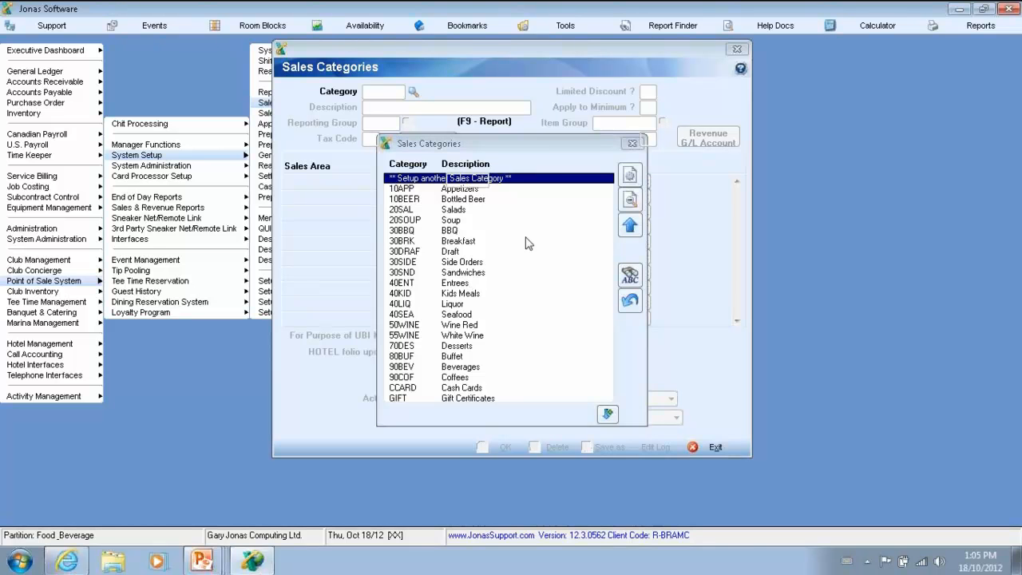
# Step: Bring up the report generator for sales categories and choose Design Your Own Report
pyautogui.press('F9')
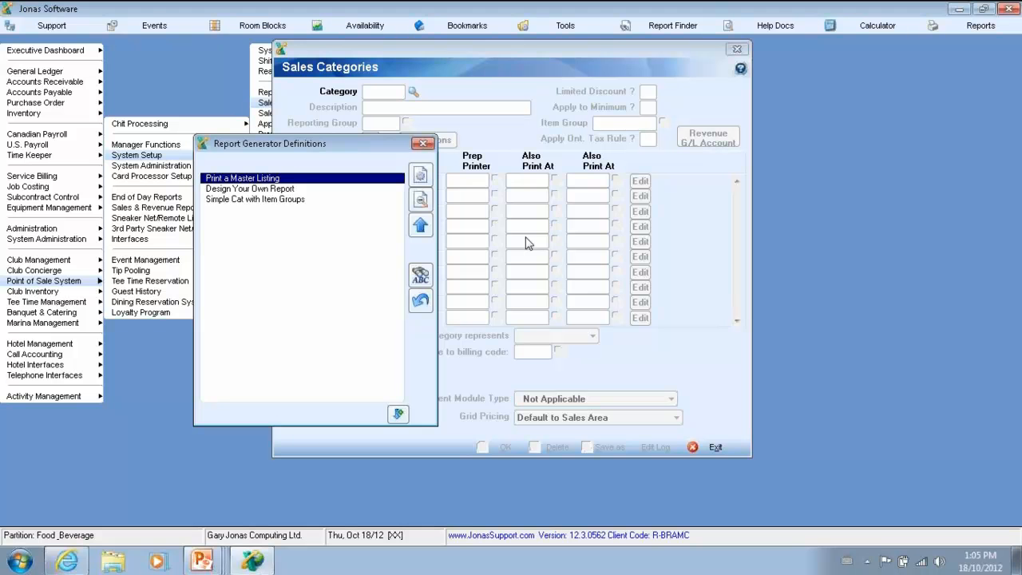
pyautogui.press('Down')
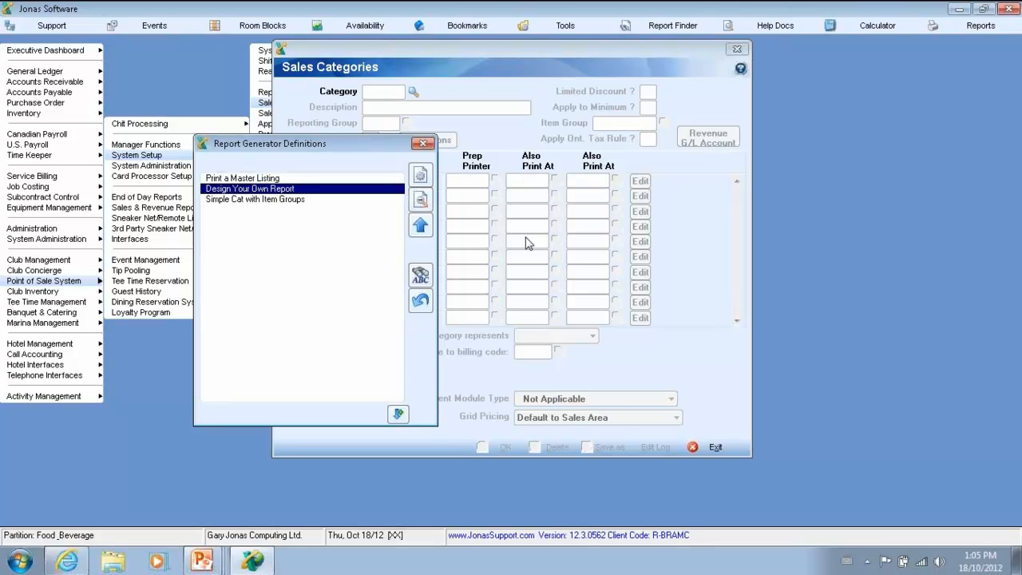
pyautogui.press('Down')
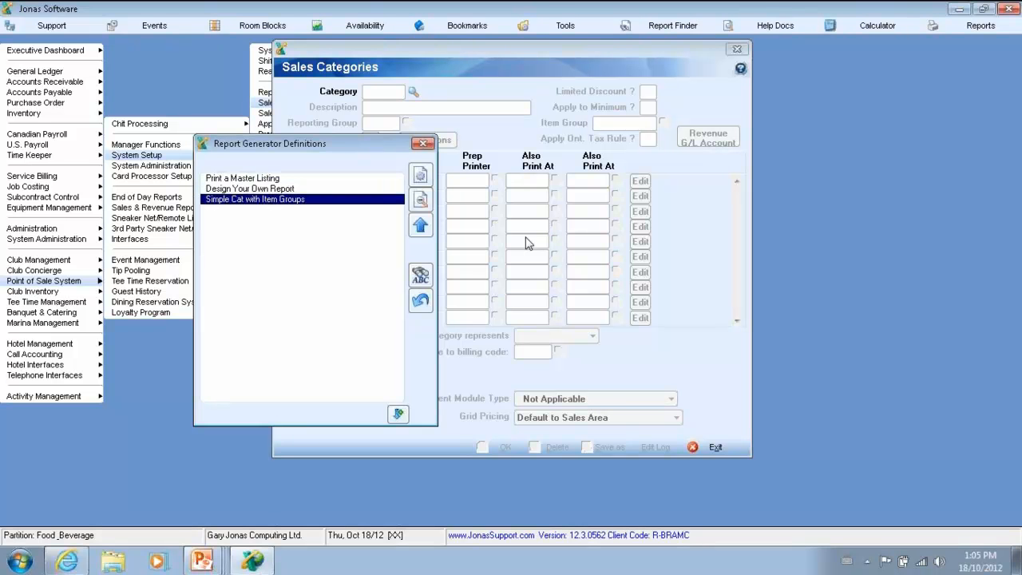
pyautogui.press('Down')
pyautogui.press('Down')
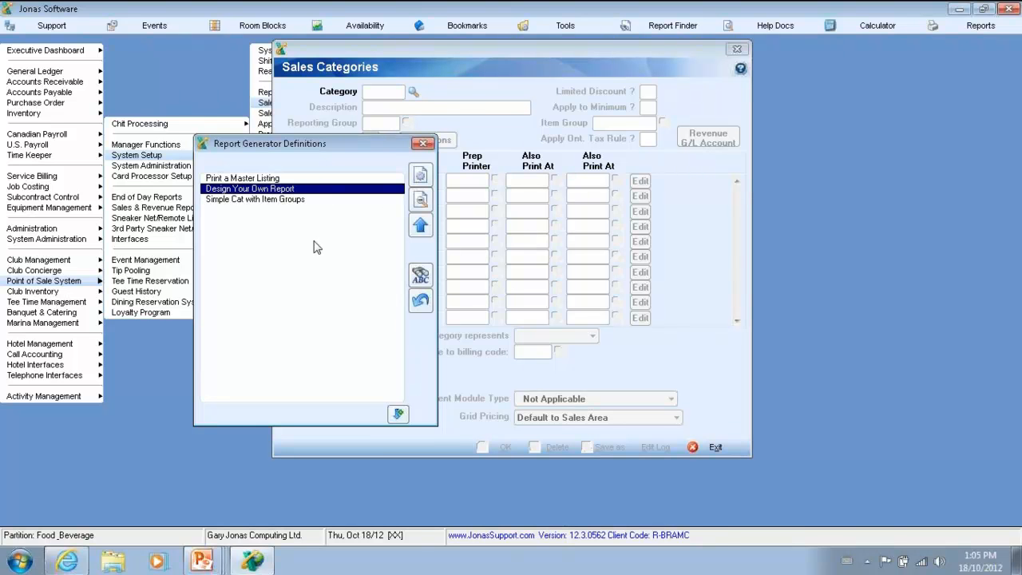
pyautogui.press('Return')
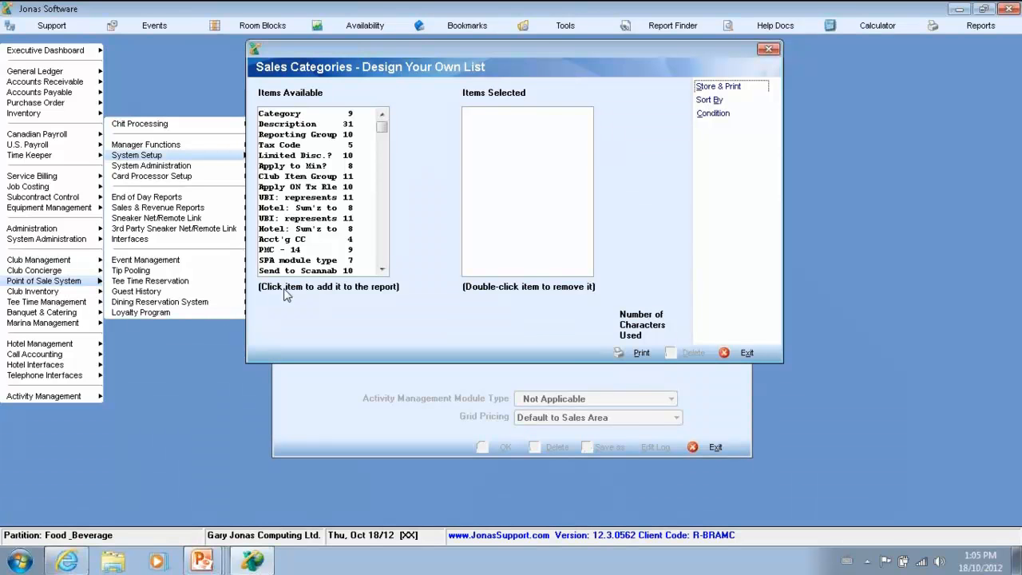
# Step: Add the Category, Description and Tax Code items to the custom sales categories report
pyautogui.click(297, 118)
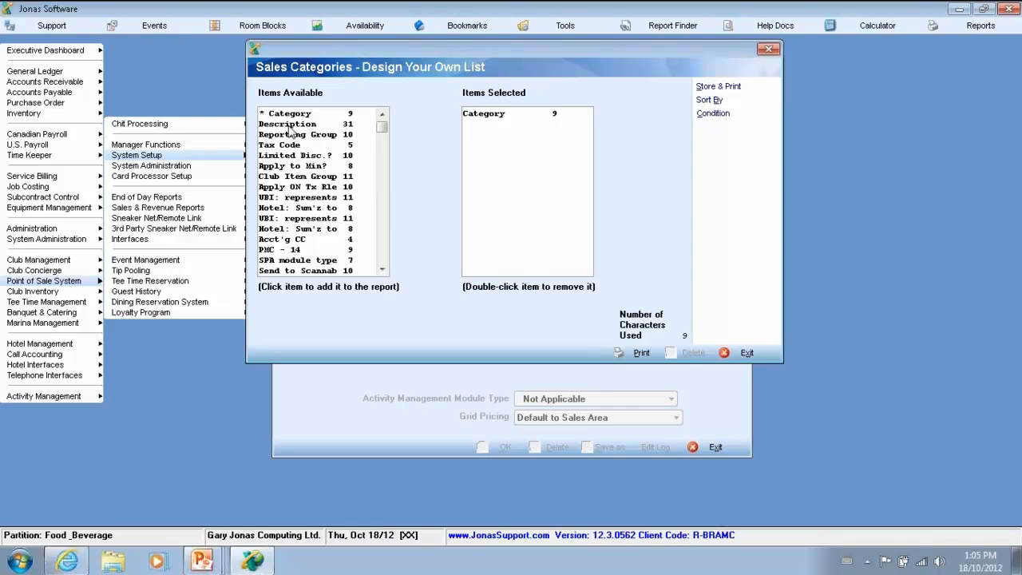
pyautogui.click(291, 126)
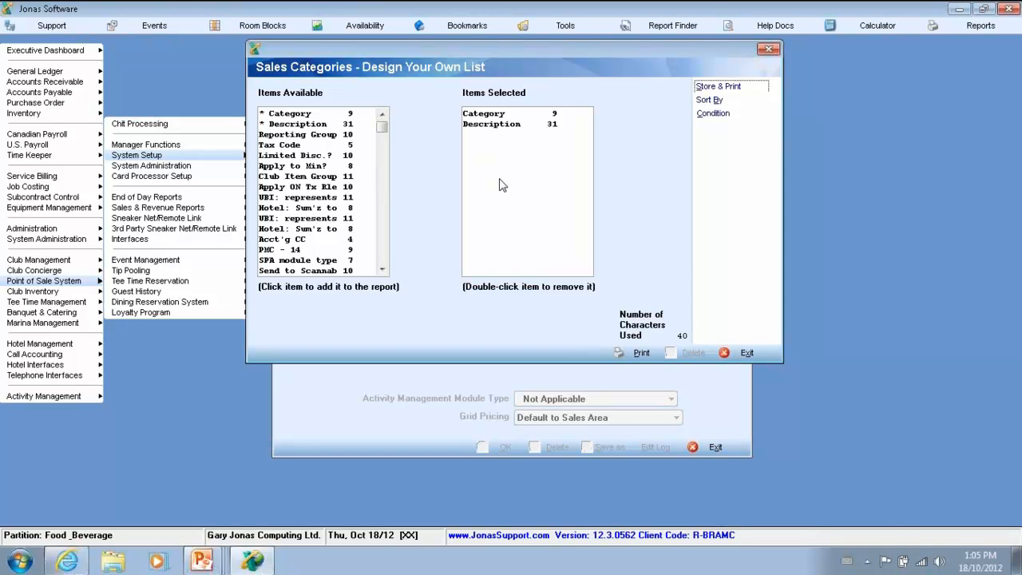
pyautogui.click(291, 146)
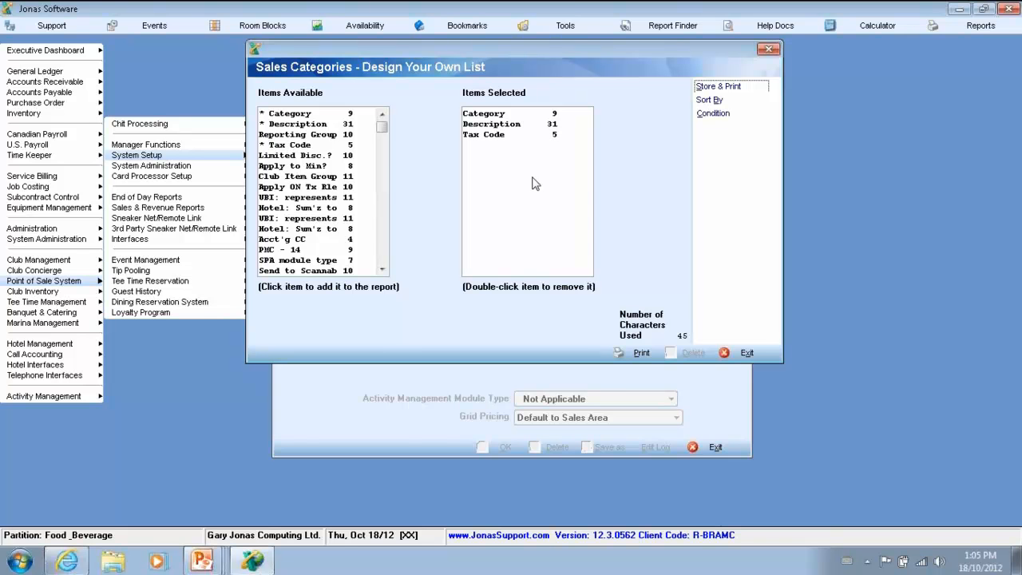
# Step: Review the items available for report conditions and leave the report with No Conditions
pyautogui.click(713, 116)
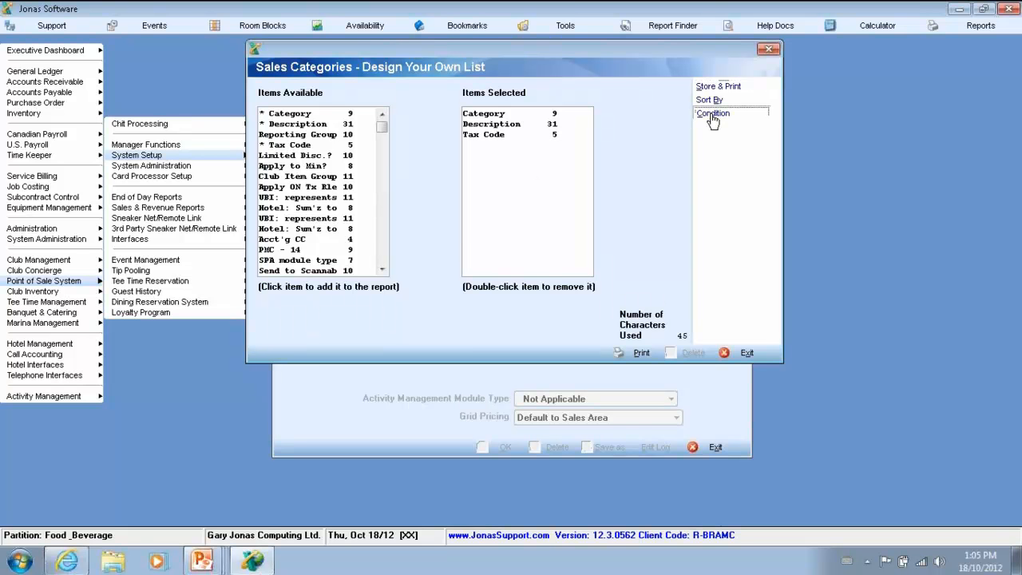
pyautogui.click(437, 129)
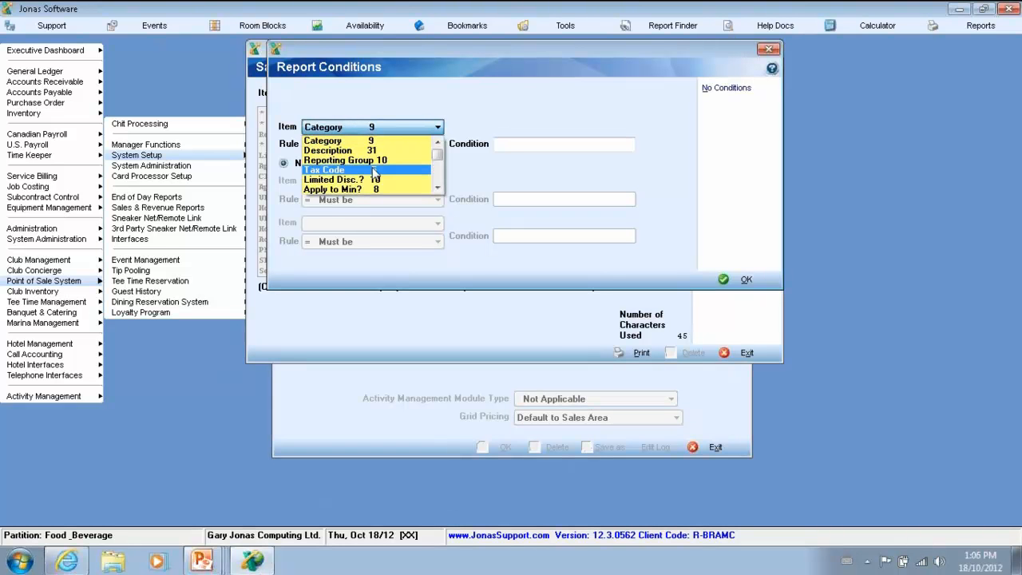
pyautogui.click(400, 140)
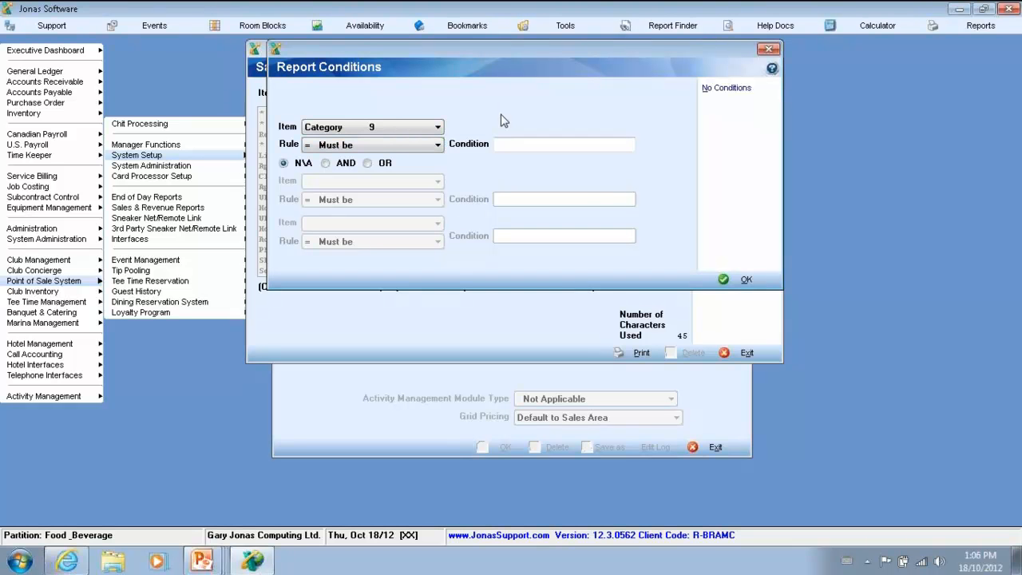
pyautogui.click(740, 281)
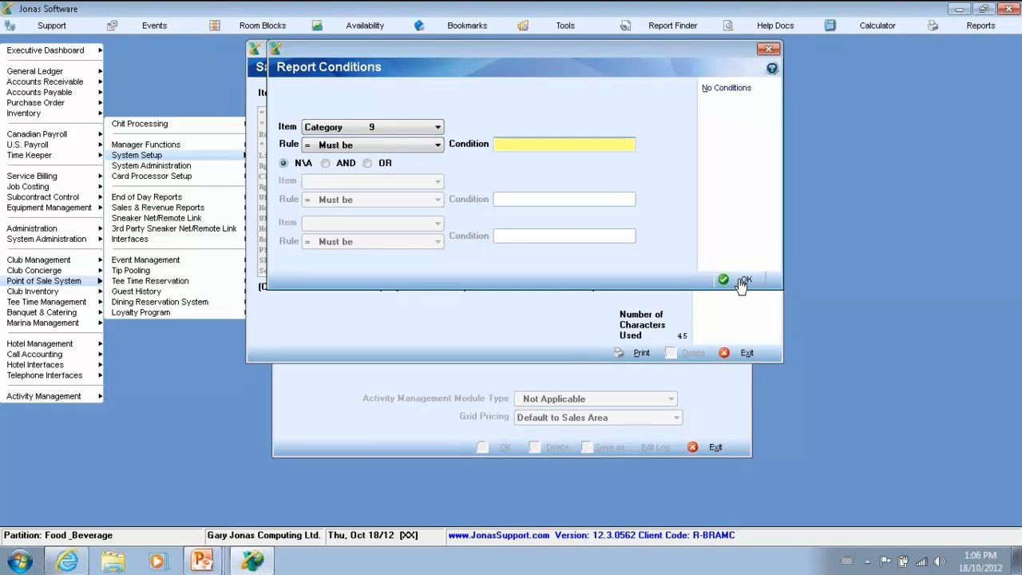
pyautogui.click(728, 89)
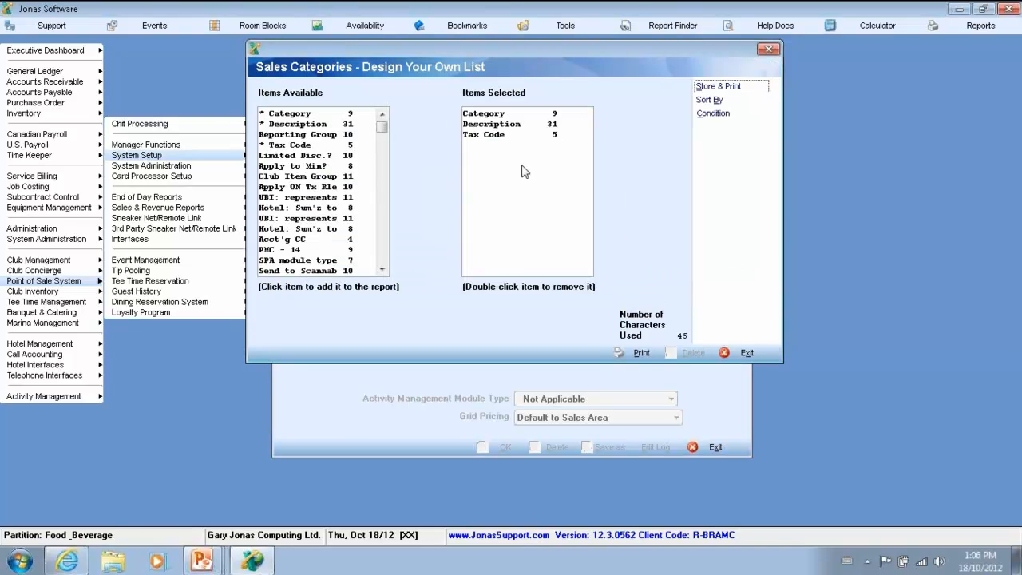
# Step: Output the custom sales categories report to the on-screen viewer and close it after reviewing
pyautogui.click(639, 353)
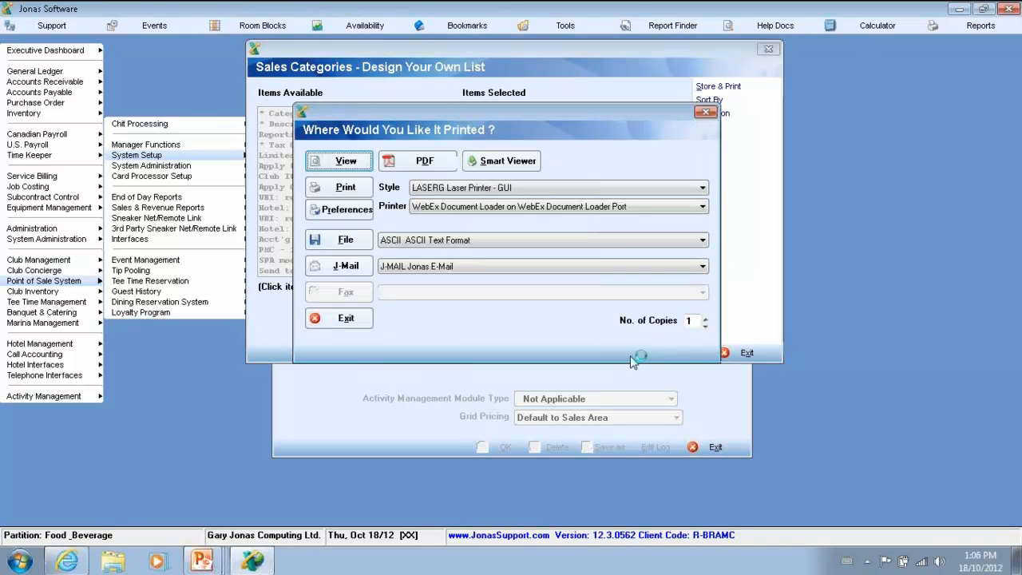
pyautogui.click(408, 167)
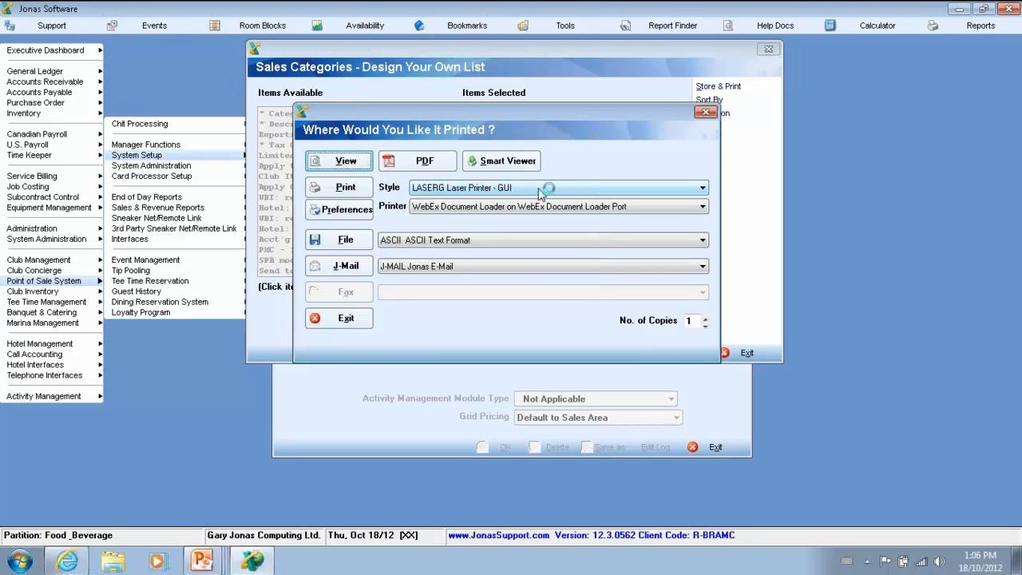
pyautogui.click(355, 163)
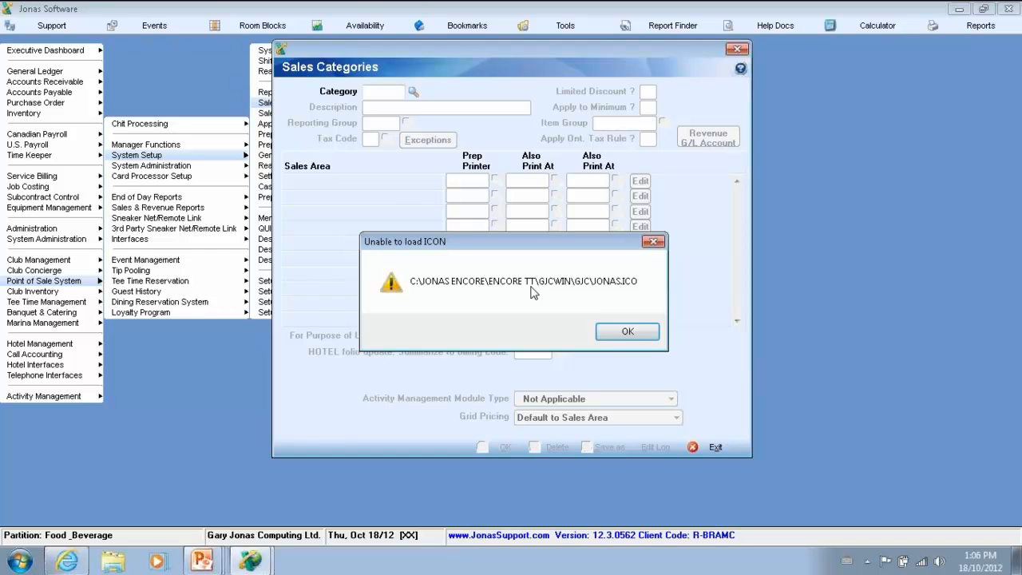
pyautogui.click(614, 329)
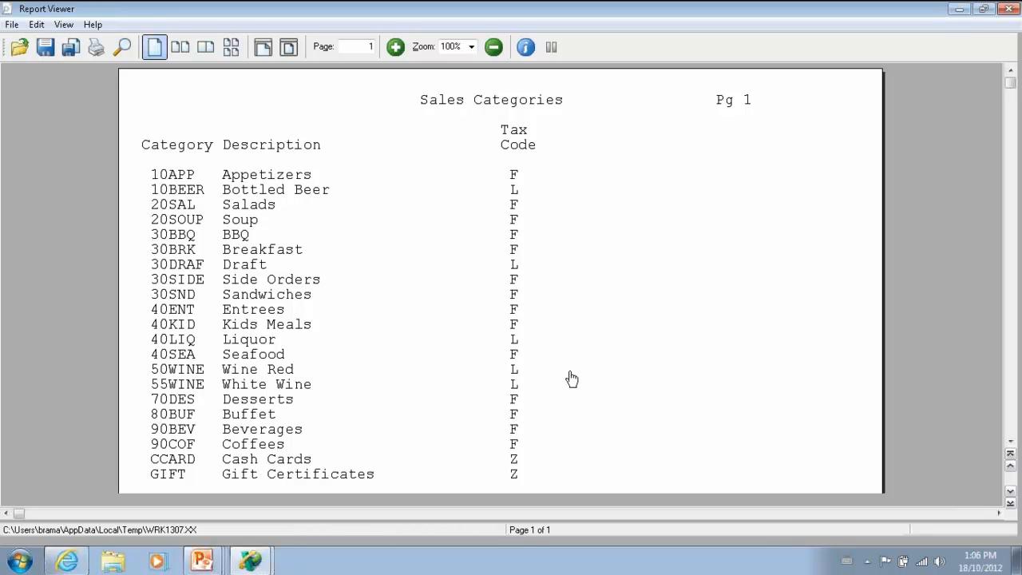
pyautogui.click(1006, 9)
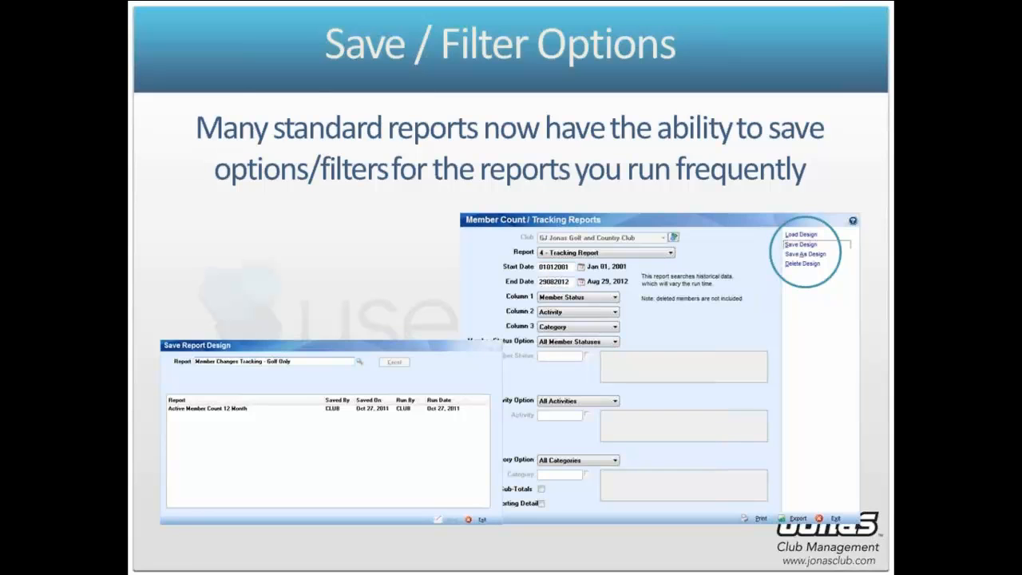
# Step: Switch to Jonas Software and bring up Club Management's Member Count/Tracking Reports, accepting the default club and the Count Report
pyautogui.hotkey('alt', 'Tab')
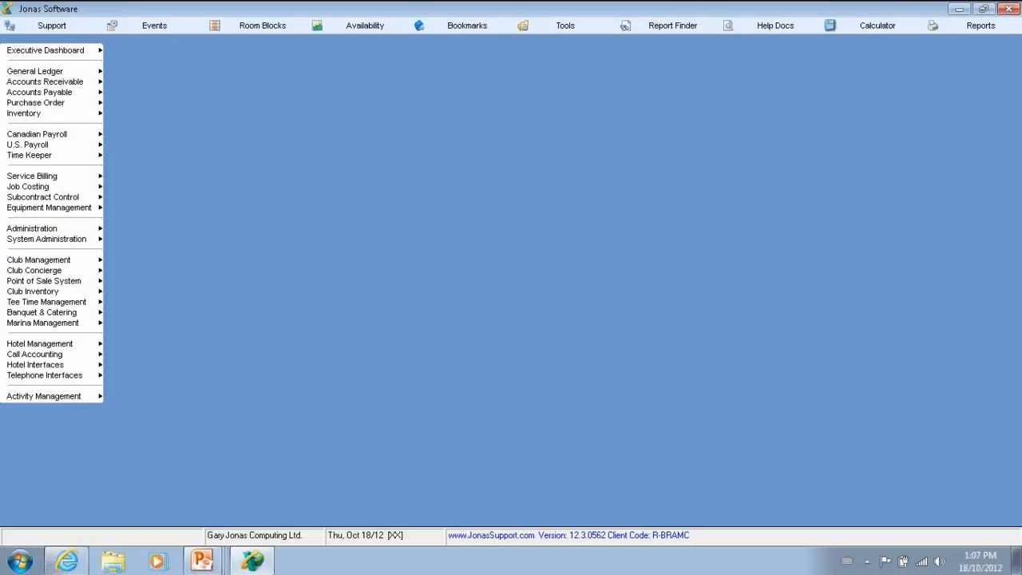
pyautogui.click(48, 259)
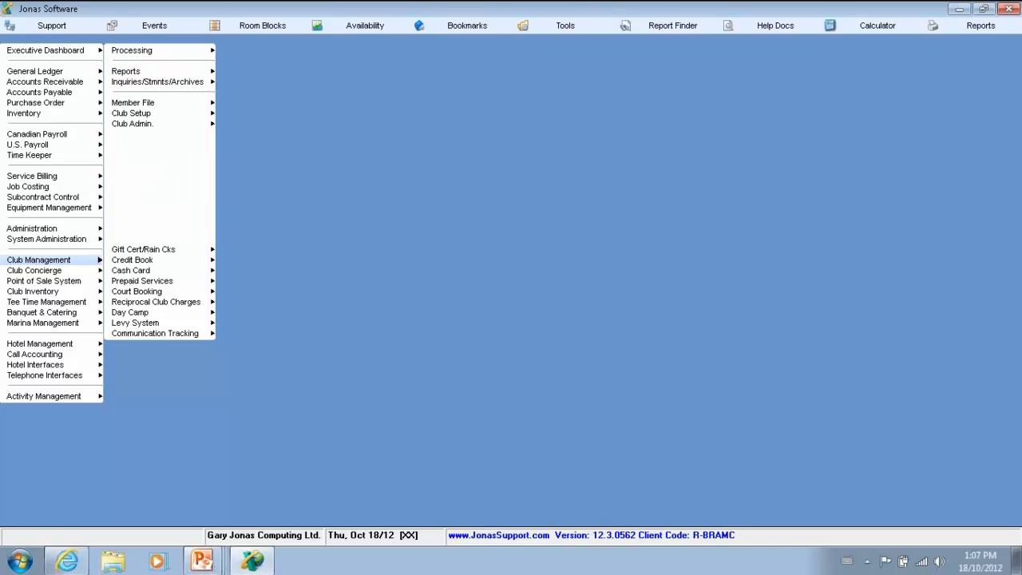
pyautogui.click(126, 71)
pyautogui.click(257, 302)
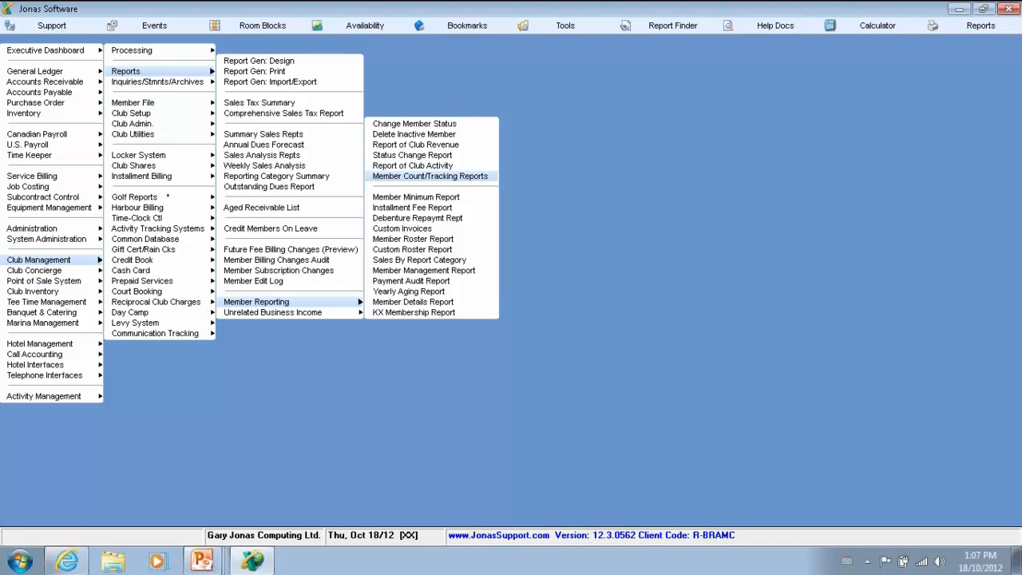
pyautogui.click(429, 176)
pyautogui.press('Return')
pyautogui.press('Return')
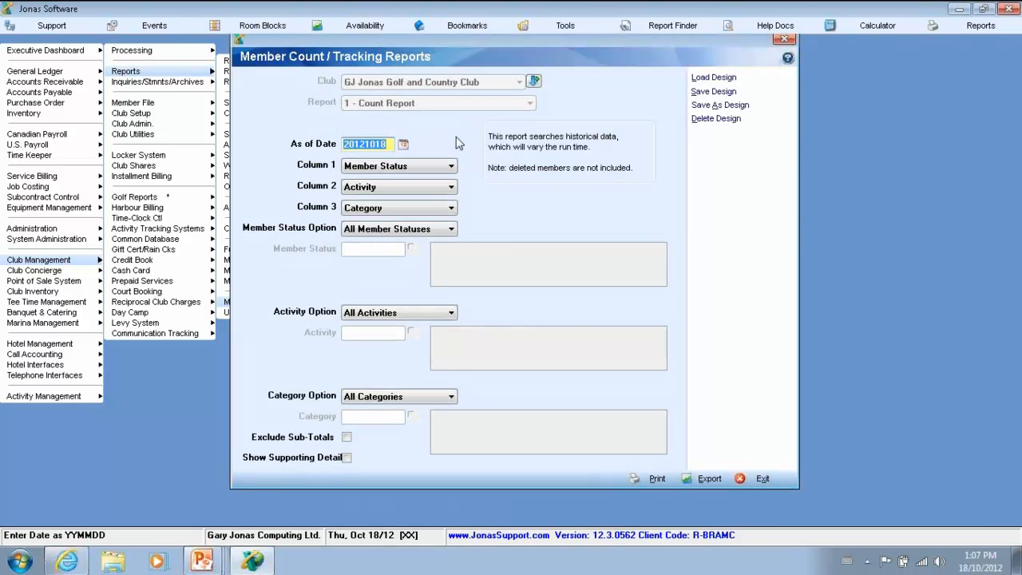
# Step: Load the saved report design Test User Group Report into the Member Count/Tracking Reports
pyautogui.click(736, 80)
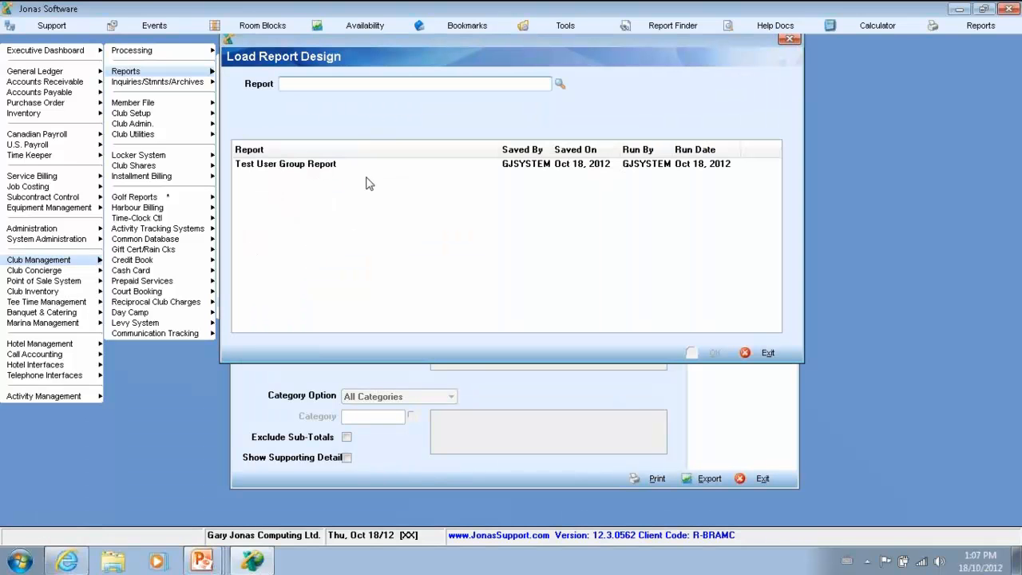
pyautogui.click(311, 166)
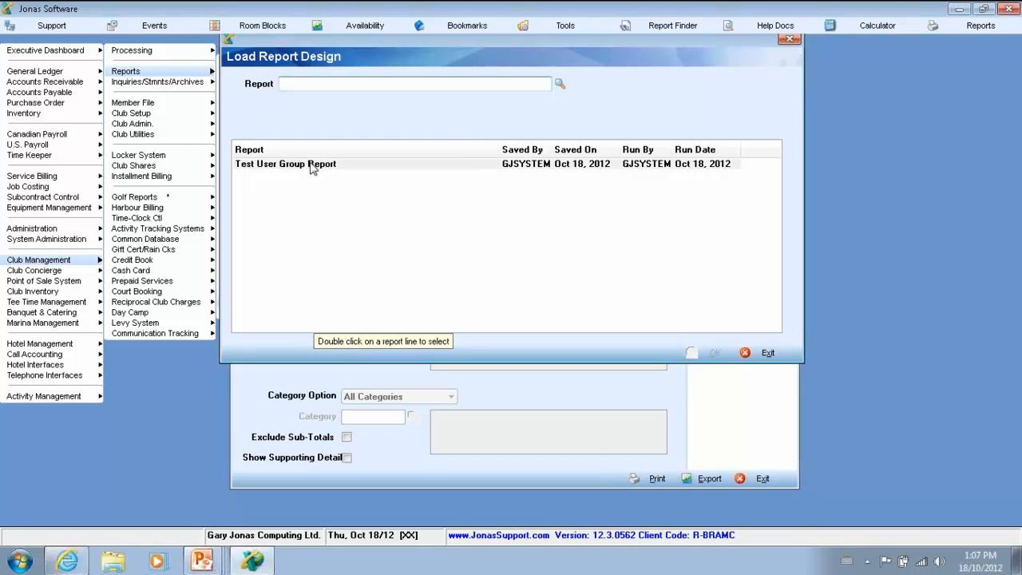
pyautogui.doubleClick(311, 166)
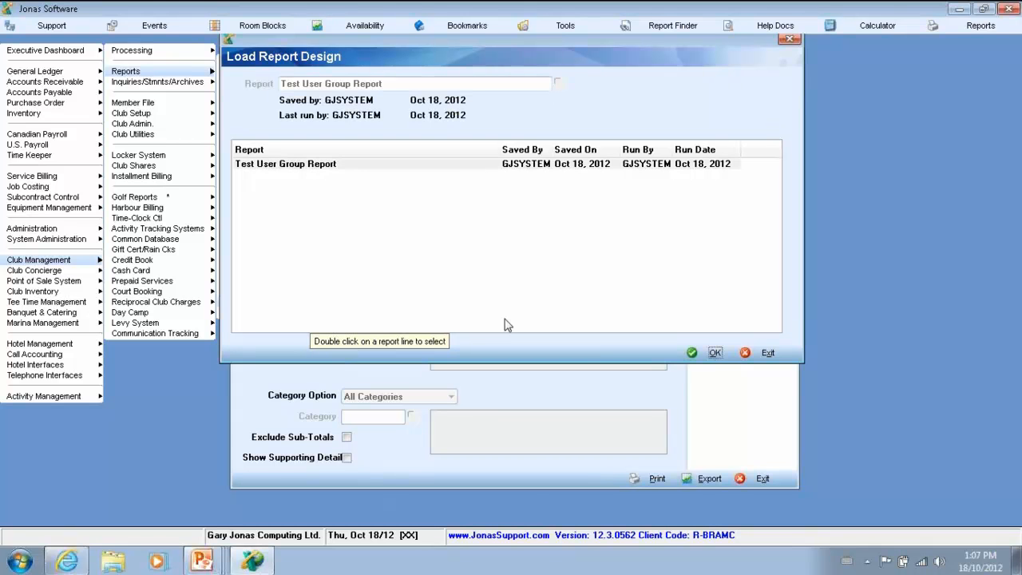
pyautogui.click(714, 352)
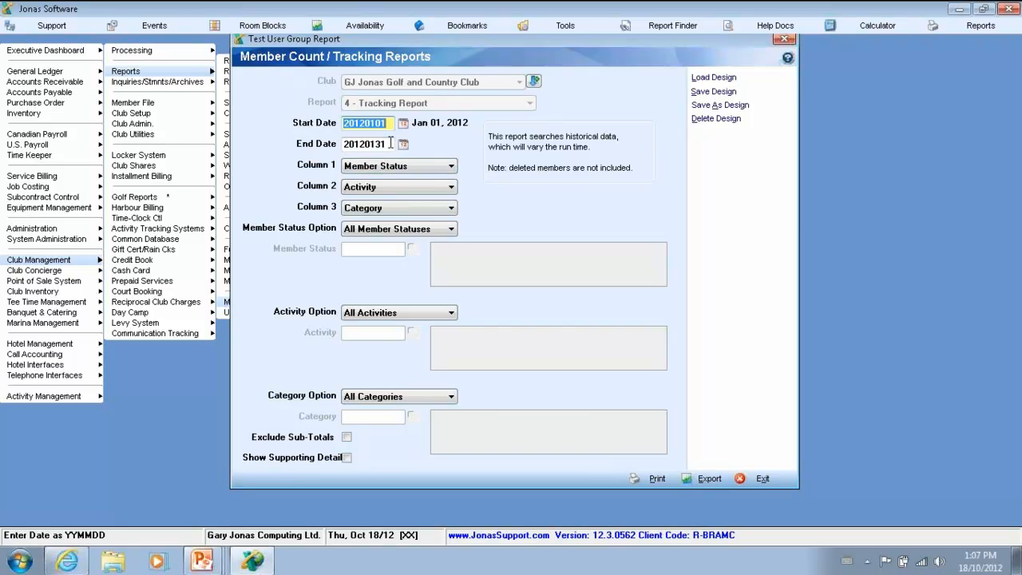
# Step: Set Columns 1 to 3 to Activity, Member Status and None, and check the save design options without saving
pyautogui.click(433, 169)
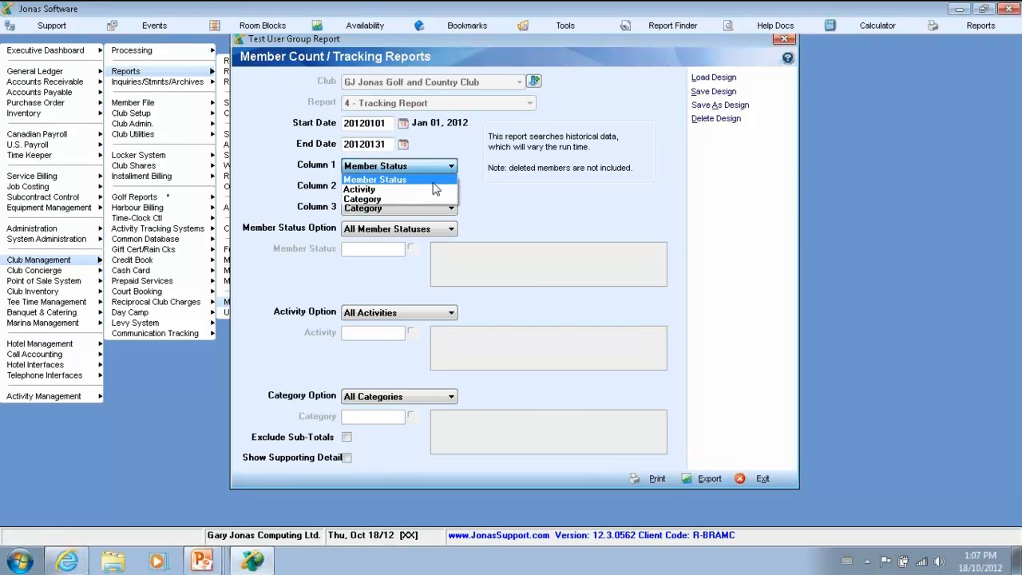
pyautogui.click(425, 189)
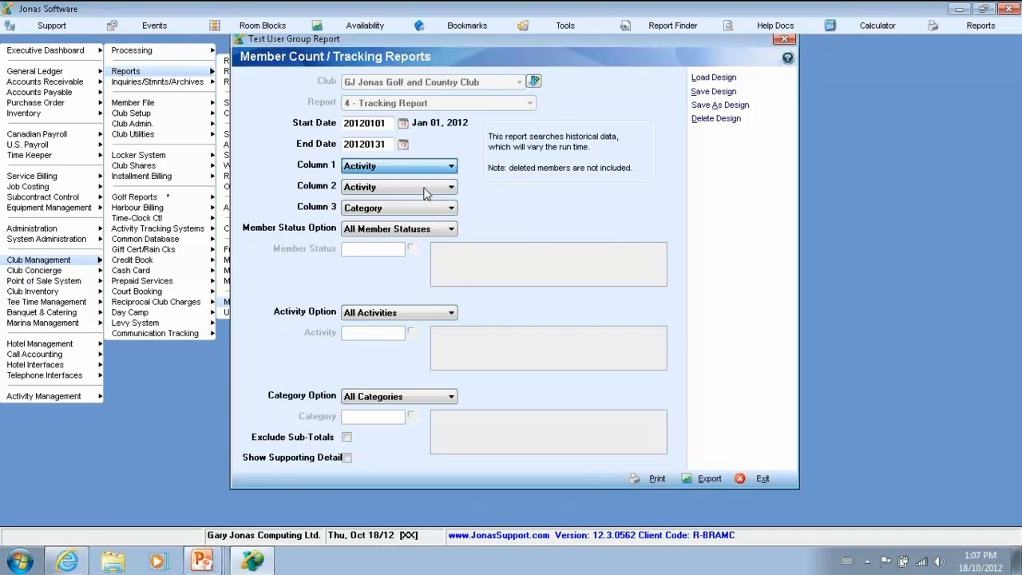
pyautogui.click(425, 188)
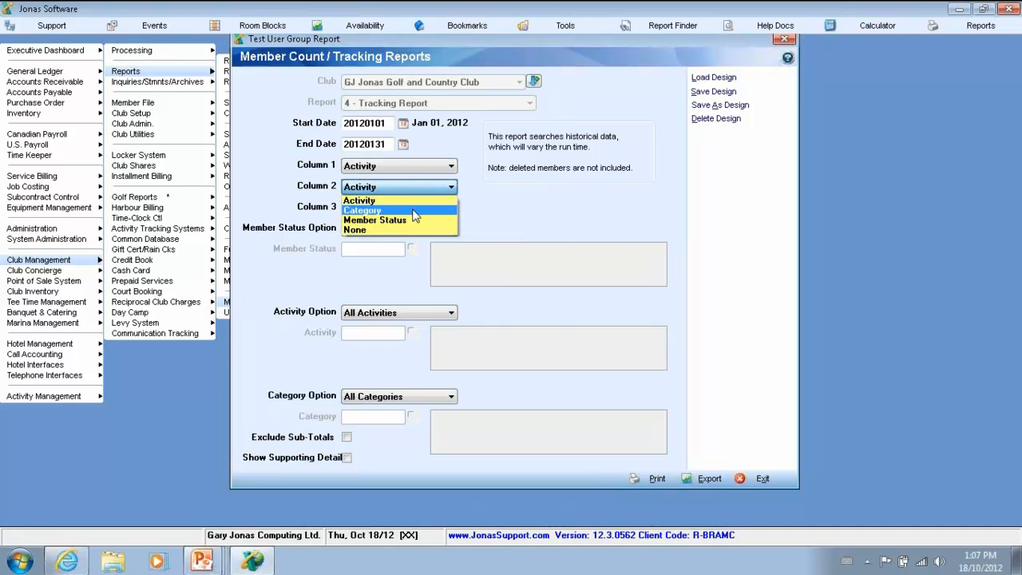
pyautogui.click(411, 220)
pyautogui.click(418, 208)
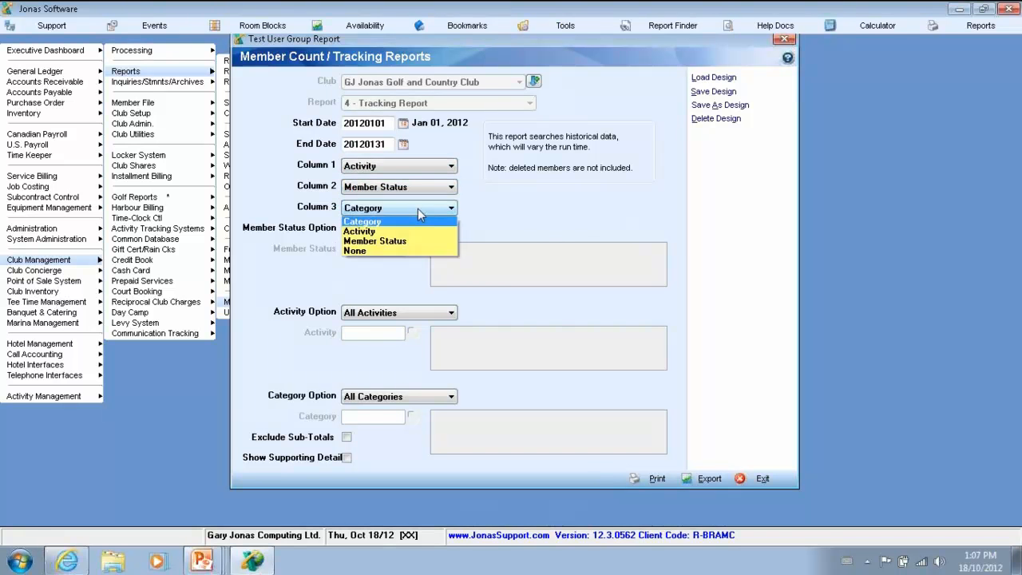
pyautogui.click(398, 250)
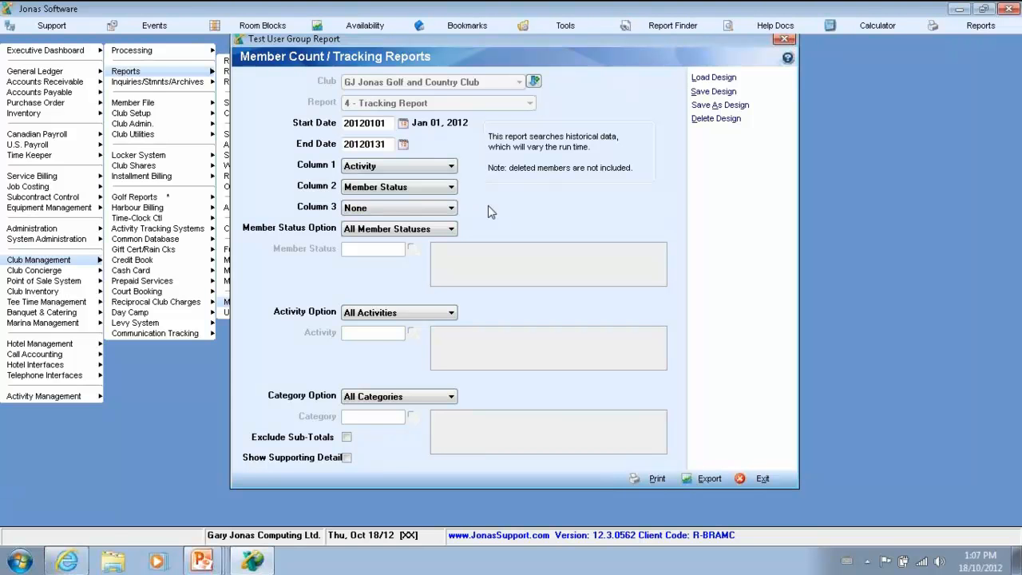
pyautogui.click(715, 92)
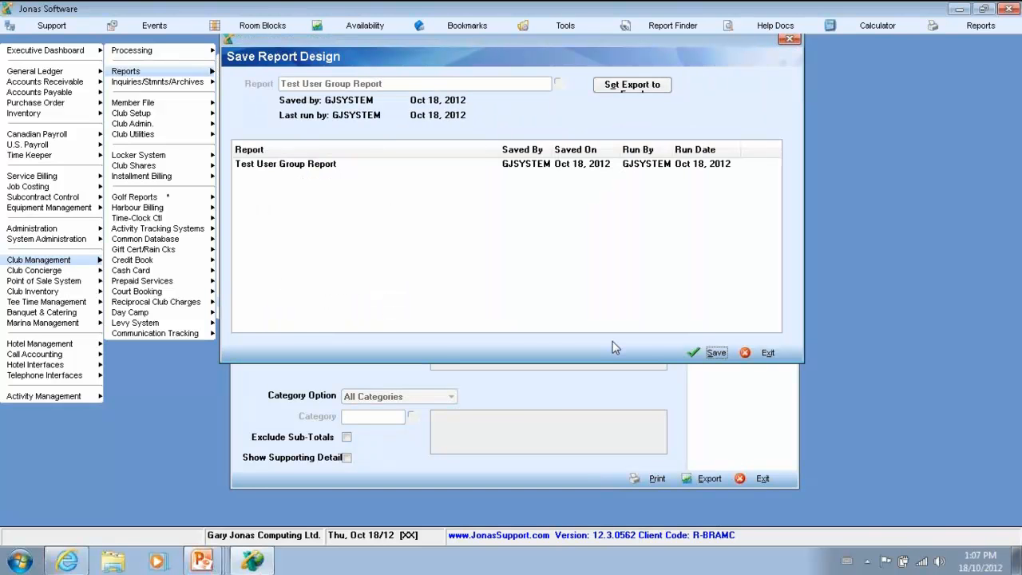
pyautogui.click(763, 353)
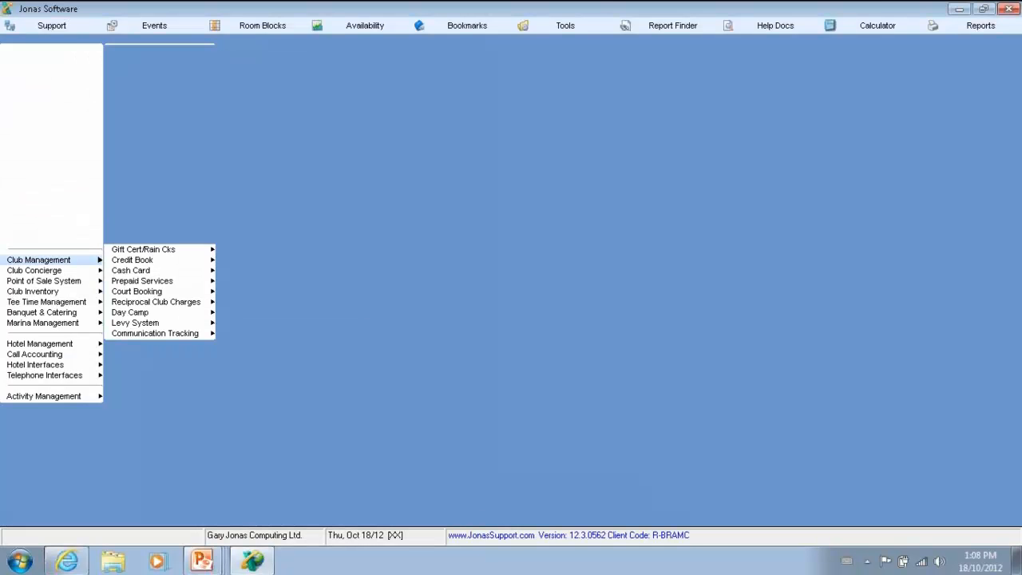
# Step: Bring up the Point of Sale Sales by Category report for Food & Beverage, accepting the dates October 1 to 31, 2012
pyautogui.press('Left')
pyautogui.press('Left')
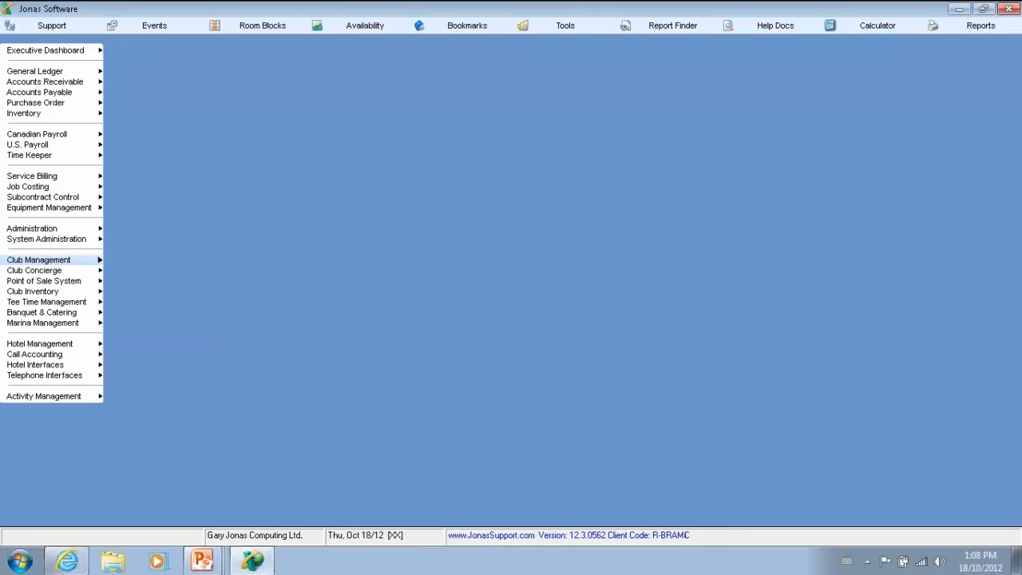
pyautogui.press('Down')
pyautogui.press('Down')
pyautogui.press('Right')
pyautogui.press('Down')
pyautogui.press('Down')
pyautogui.press('Right')
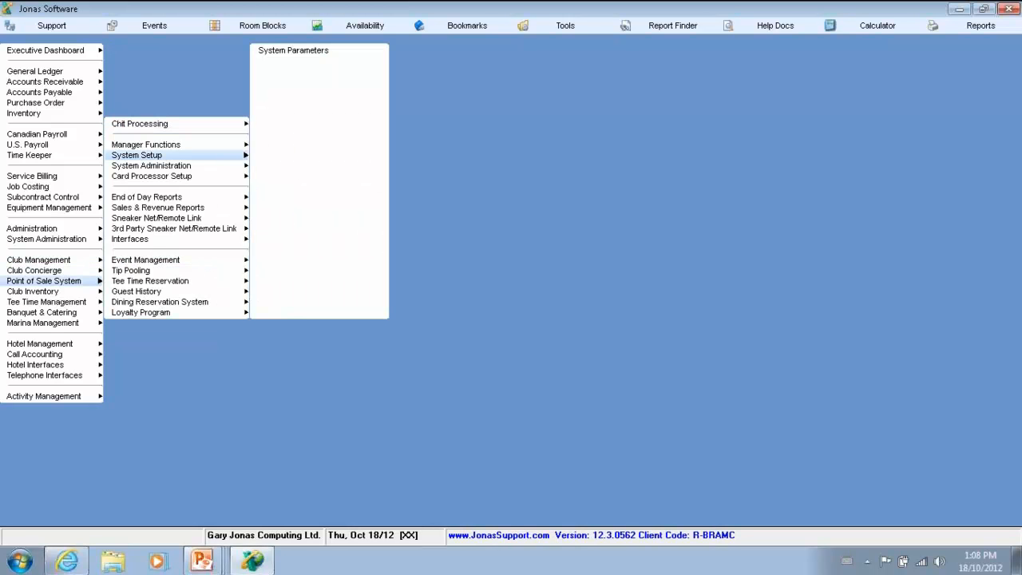
pyautogui.press('Return')
pyautogui.press('Down')
pyautogui.press('Down')
pyautogui.press('Down')
pyautogui.press('Down')
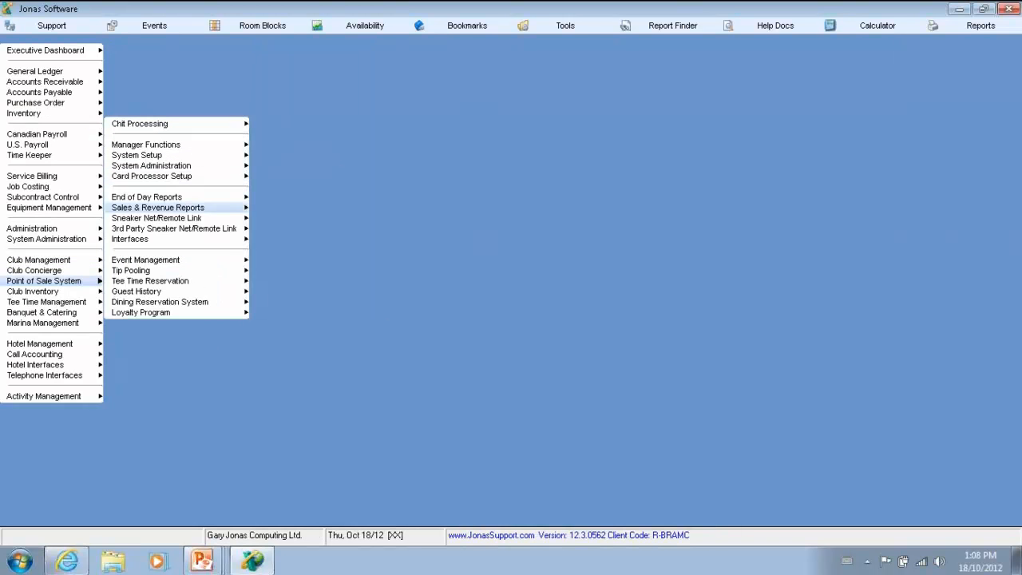
pyautogui.press('Right')
pyautogui.press('Down')
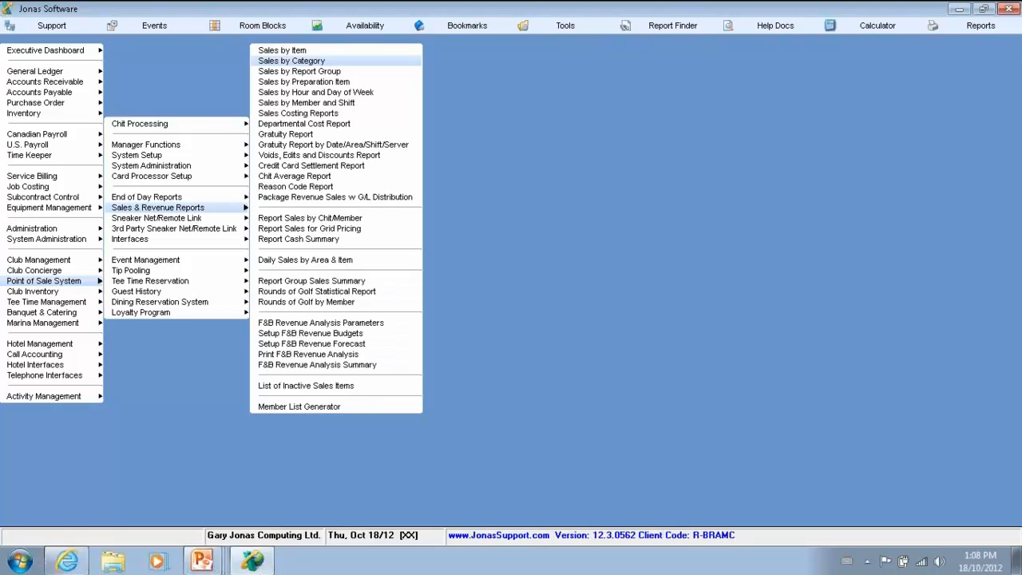
pyautogui.press('Return')
pyautogui.press('Return')
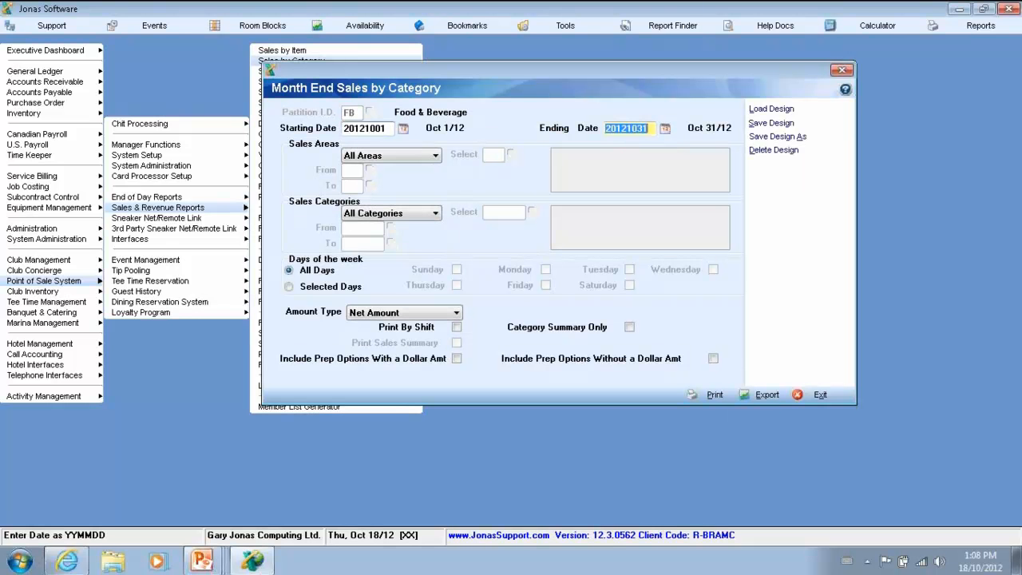
pyautogui.press('Return')
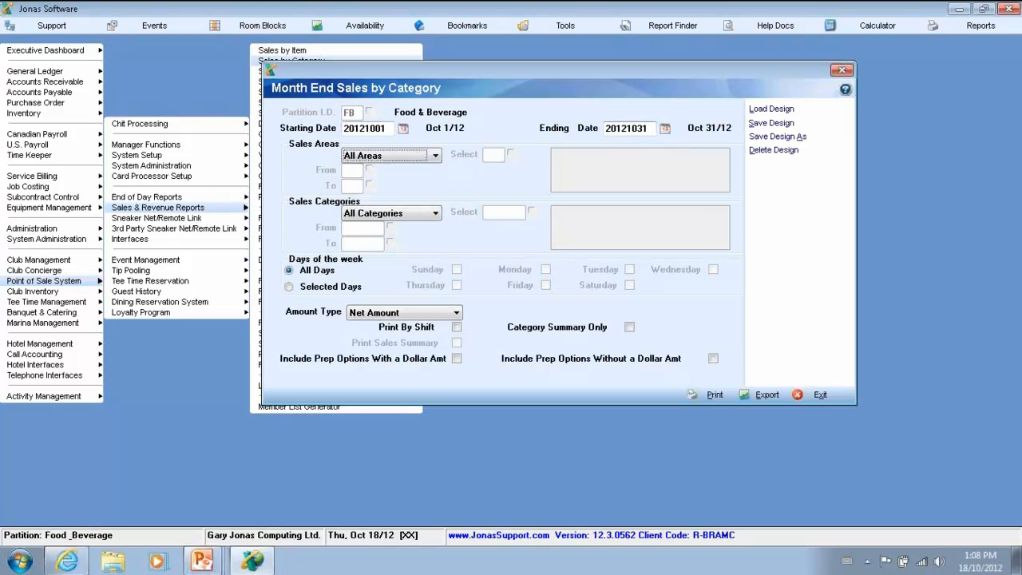
# Step: Set Smart Viewer output to Microsoft Excel with headings stripped except on page 1, and exit without producing the report
pyautogui.click(710, 395)
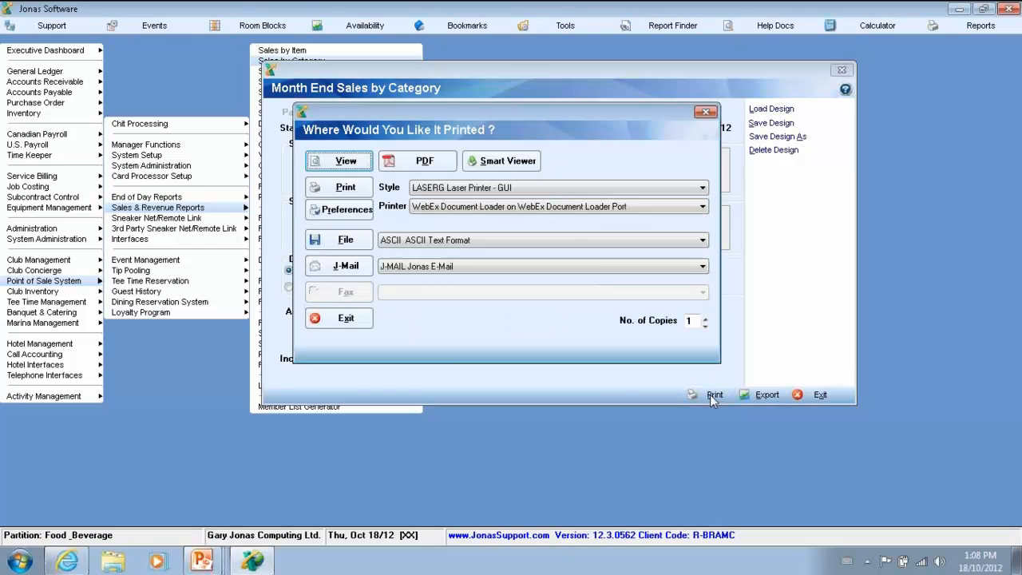
pyautogui.click(509, 163)
pyautogui.click(586, 163)
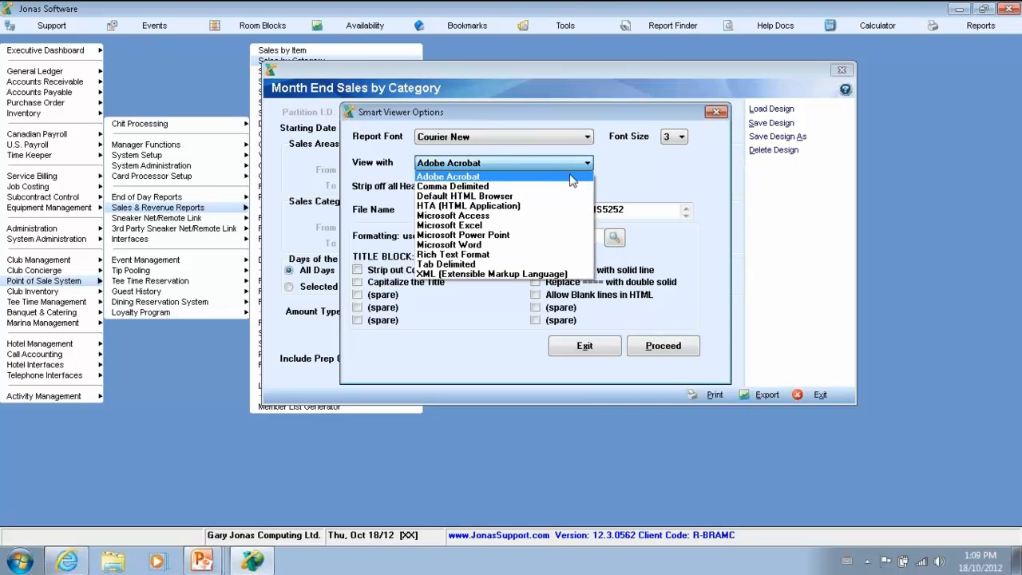
pyautogui.click(523, 225)
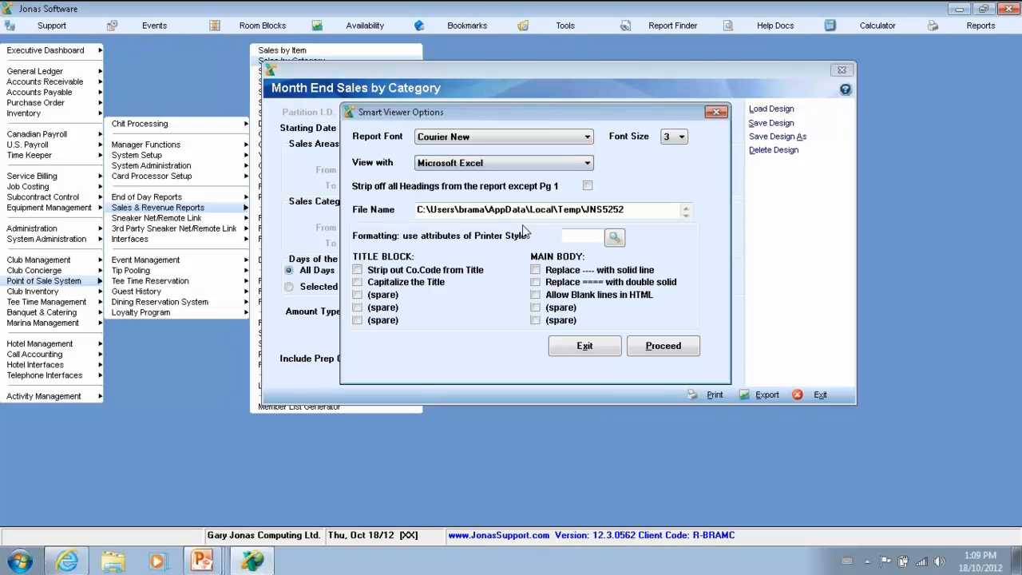
pyautogui.click(588, 188)
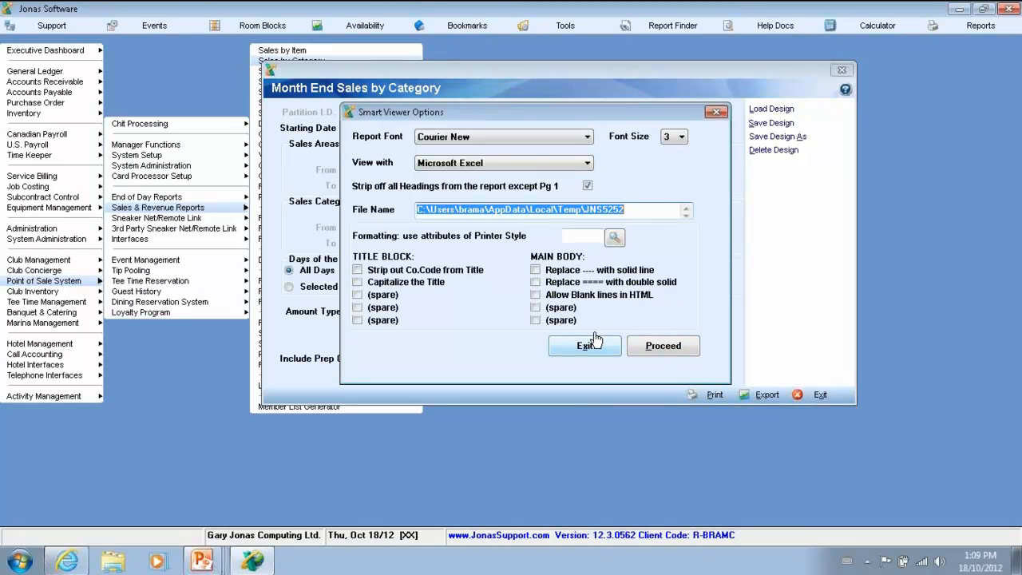
pyautogui.click(575, 349)
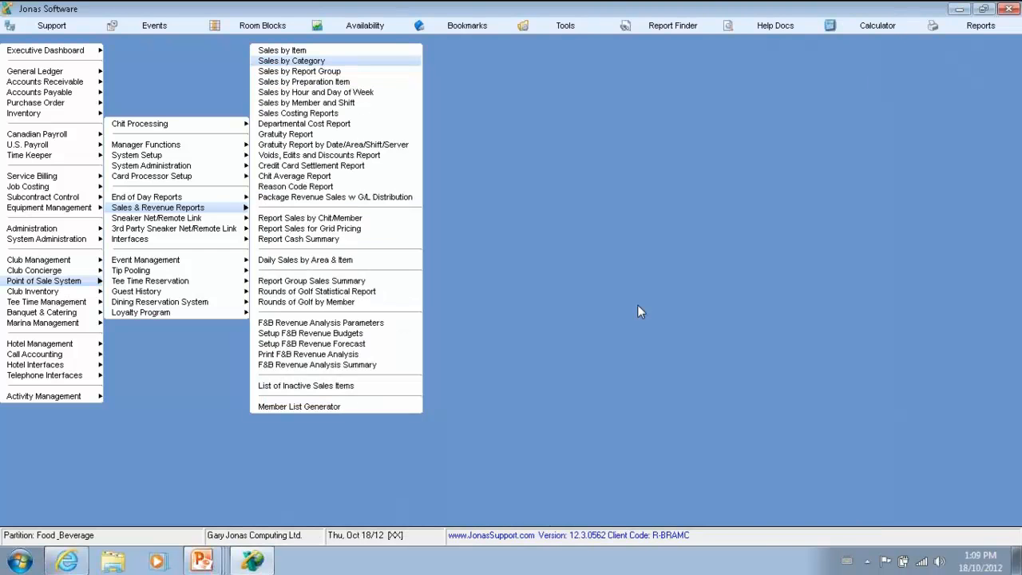
# Step: Bring up the Printer Styles setup for System Administration
pyautogui.hotkey('alt', 'Tab')
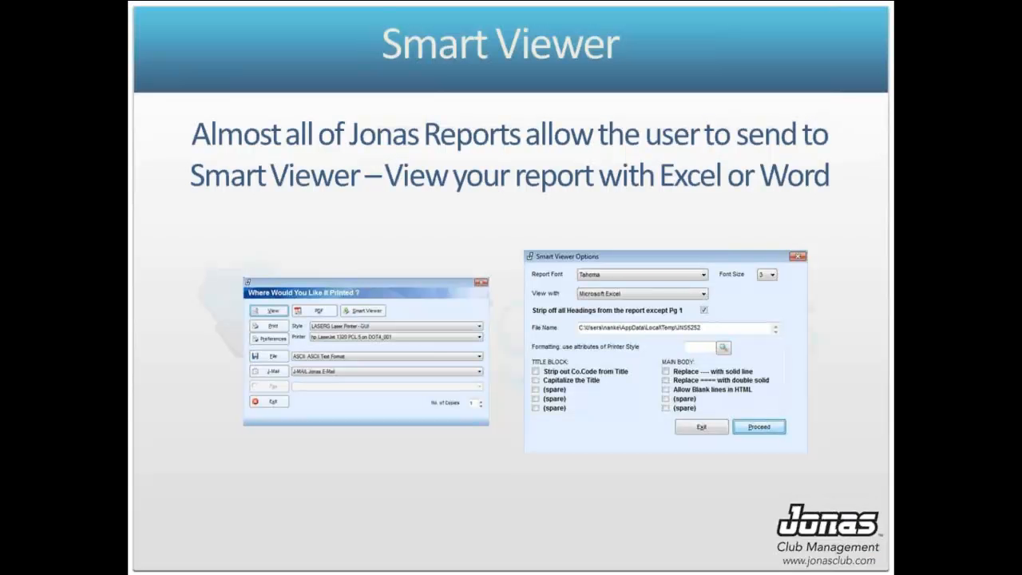
pyautogui.press('Right')
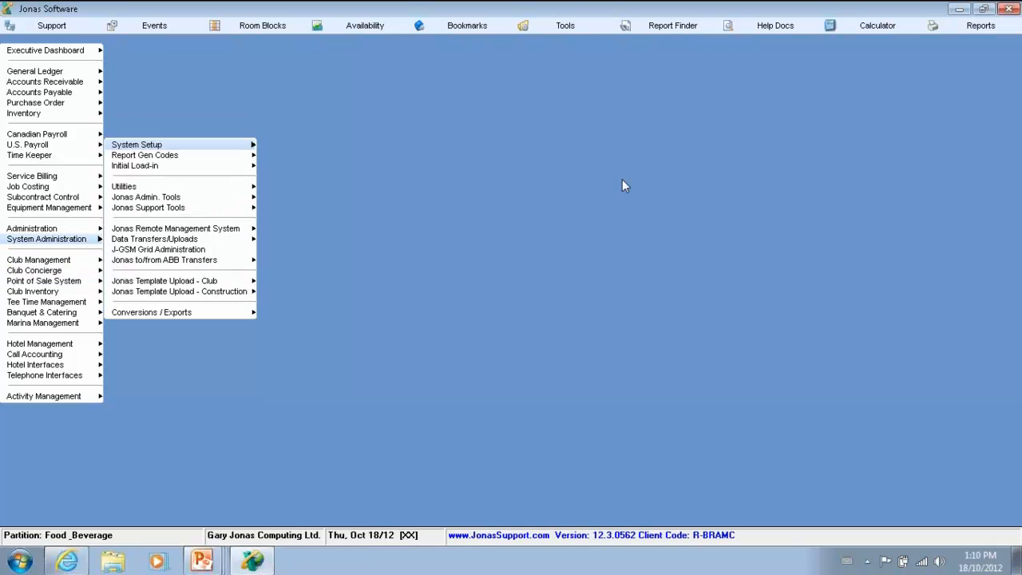
pyautogui.press('Right')
pyautogui.press('Down')
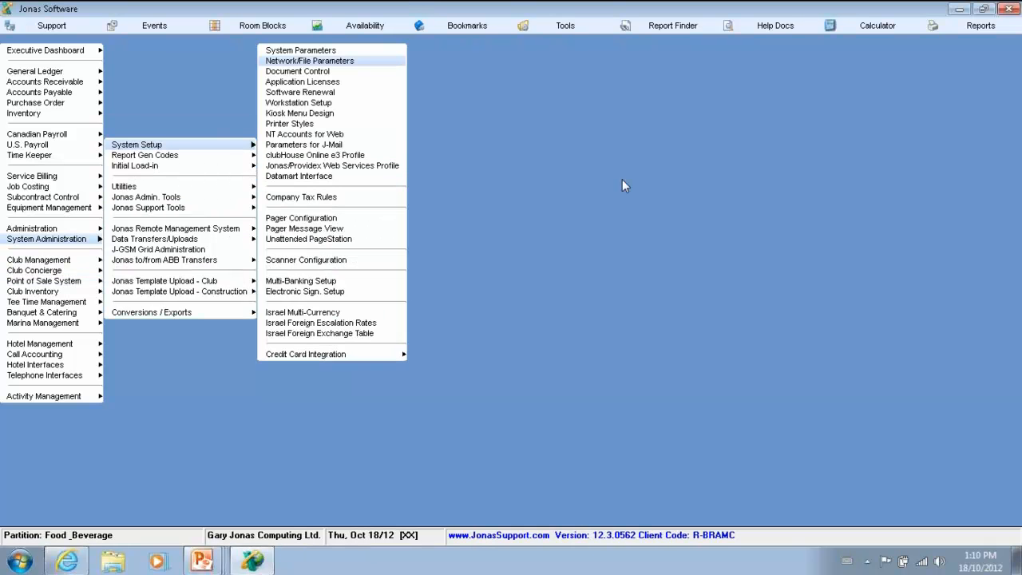
pyautogui.press('Down')
pyautogui.press('Down')
pyautogui.press('Down')
pyautogui.press('Down')
pyautogui.press('Down')
pyautogui.press('Down')
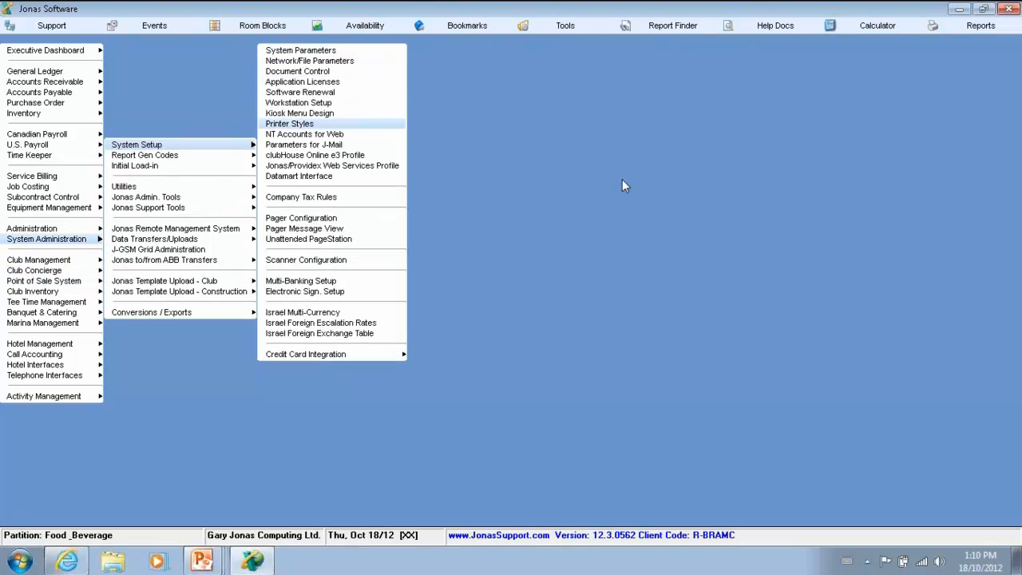
pyautogui.press('Return')
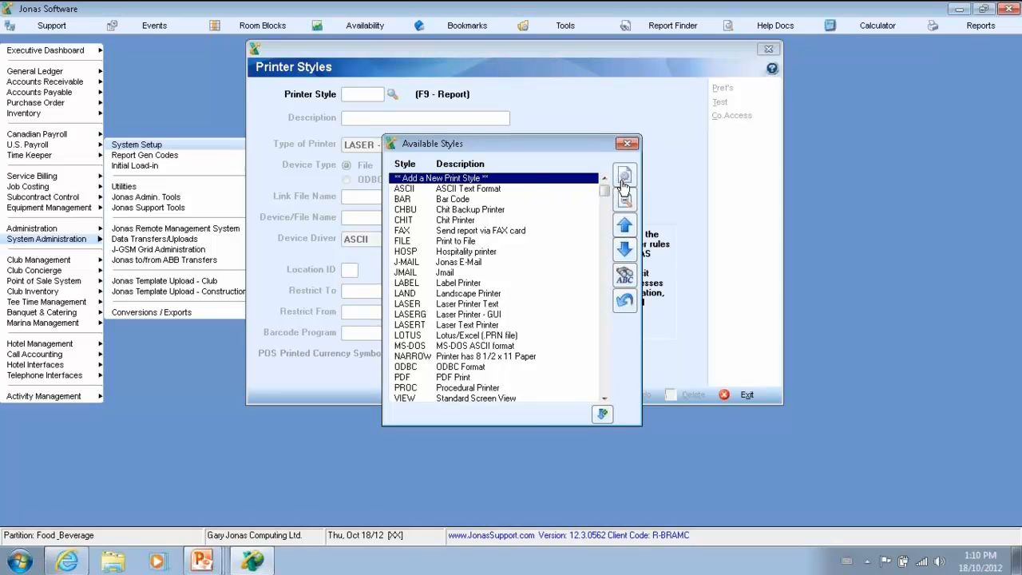
# Step: Choose the LASERG Laser Printer - GUI style and bring up its preferences
pyautogui.press('Down')
pyautogui.press('Down')
pyautogui.press('Down')
pyautogui.press('Down')
pyautogui.press('Down')
pyautogui.press('Down')
pyautogui.press('Down')
pyautogui.press('Down')
pyautogui.press('Down')
pyautogui.press('Down')
pyautogui.press('Down')
pyautogui.press('Down')
pyautogui.press('Down')
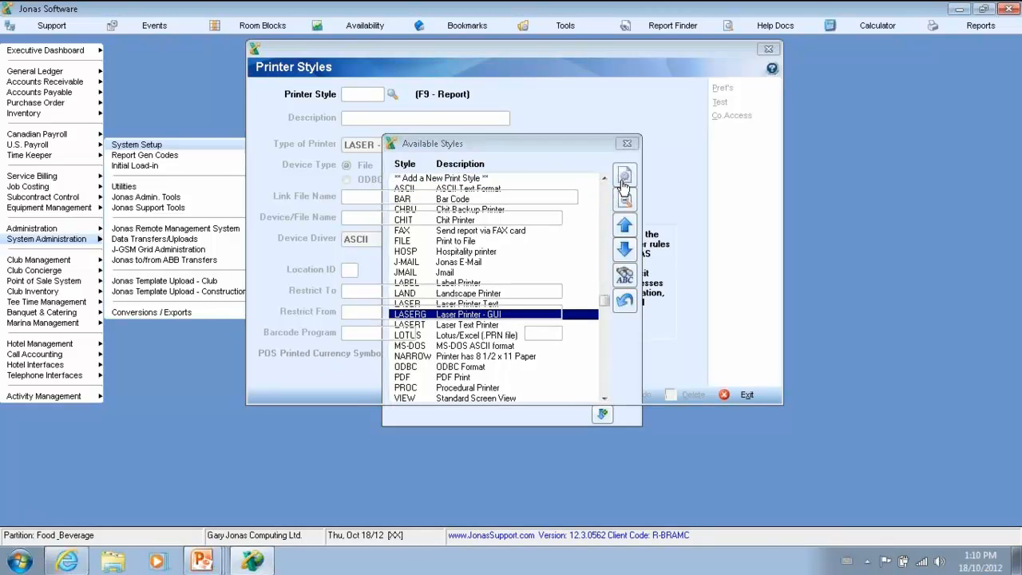
pyautogui.press('Return')
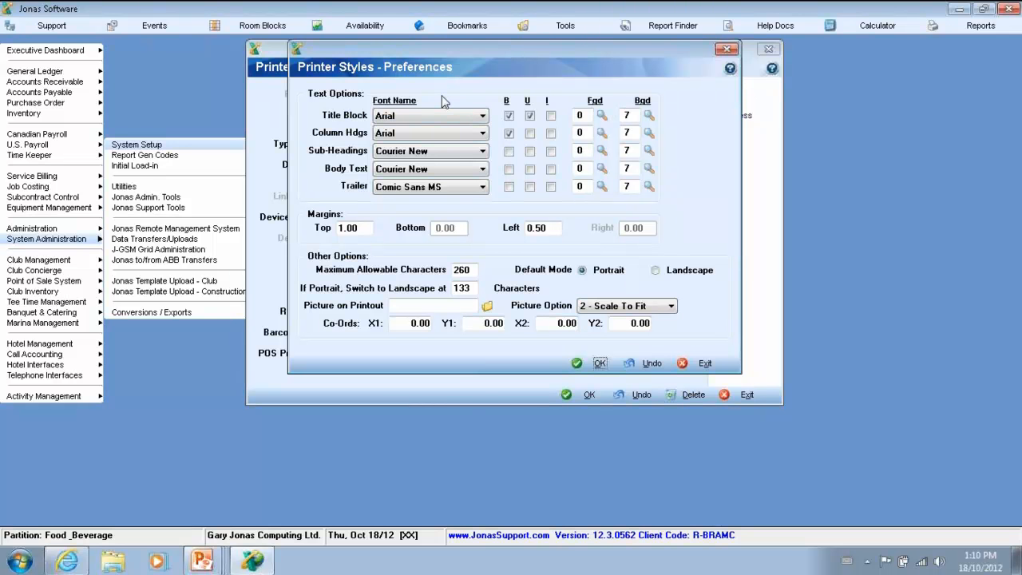
# Step: Examine the font choices for the Title Block and Column Hdgs text of the printer style
pyautogui.click(449, 116)
pyautogui.click(481, 133)
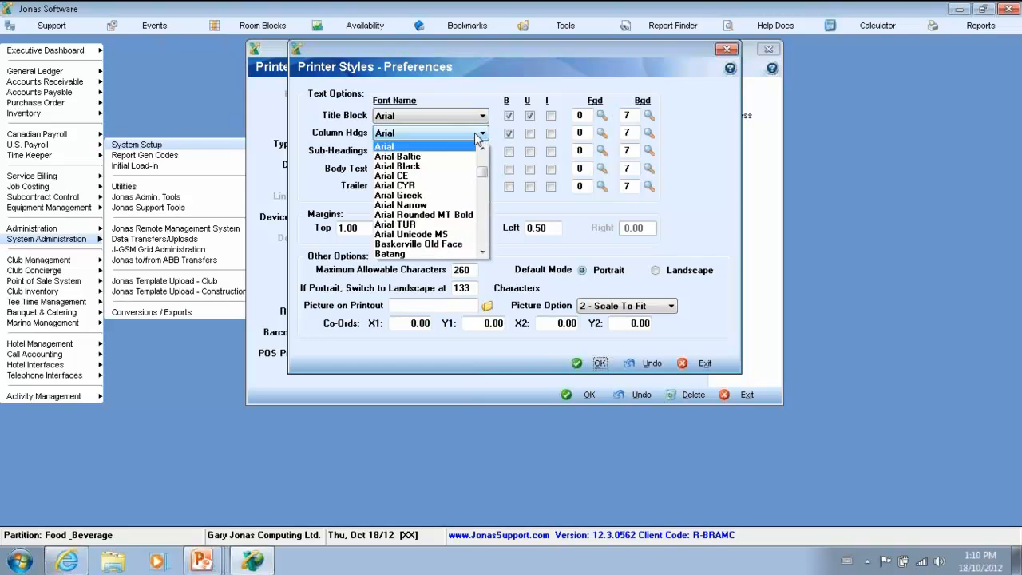
pyautogui.click(473, 134)
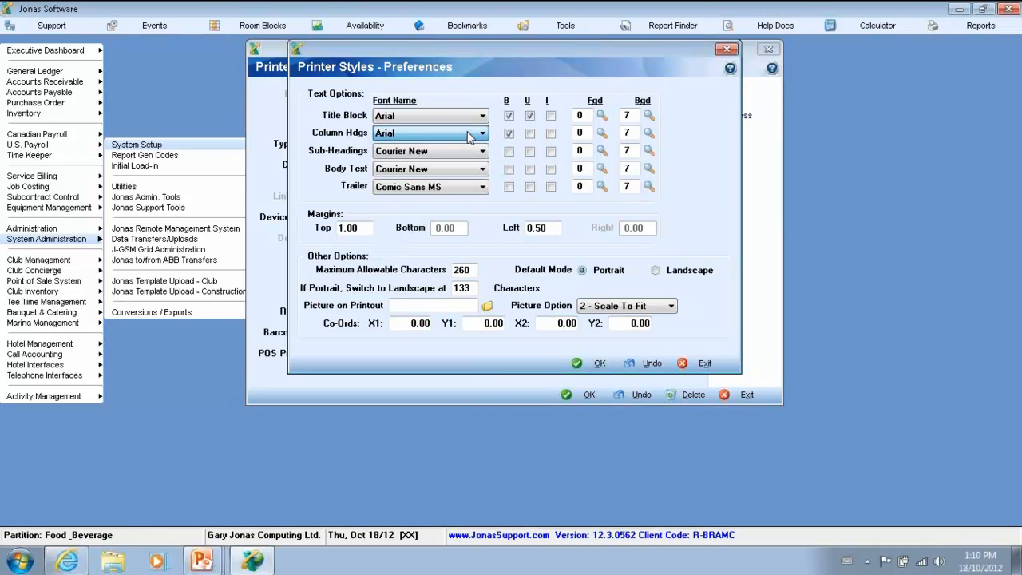
# Step: Examine the column heading style, Picture on Printout and Co-Ords settings in the printer style preferences
pyautogui.click(528, 133)
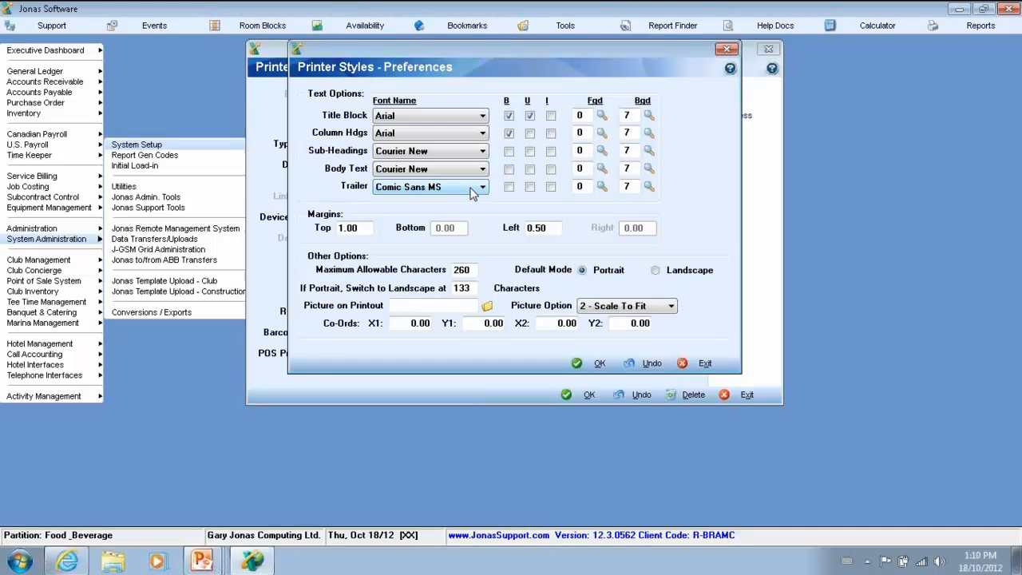
pyautogui.click(448, 305)
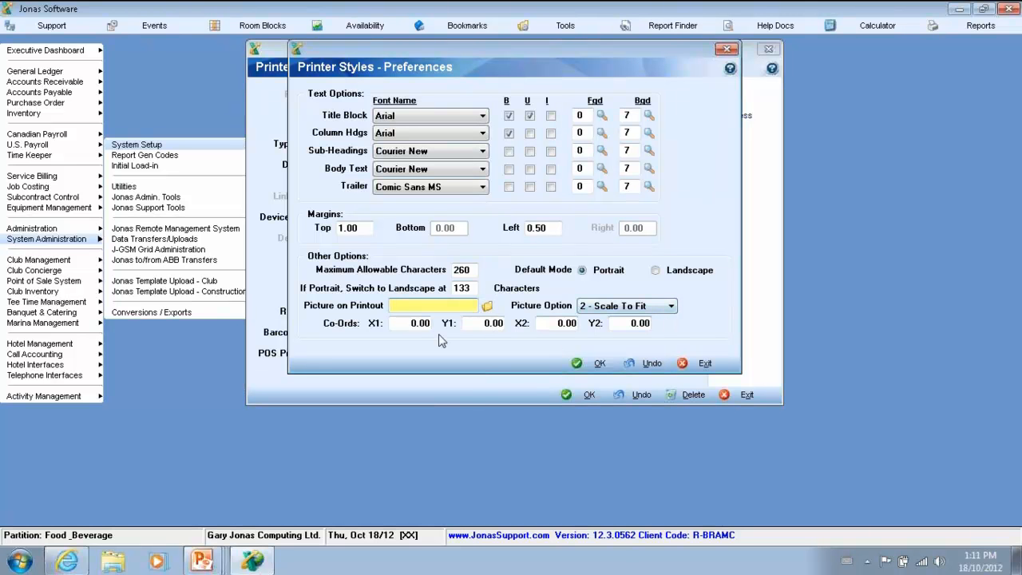
pyautogui.click(415, 322)
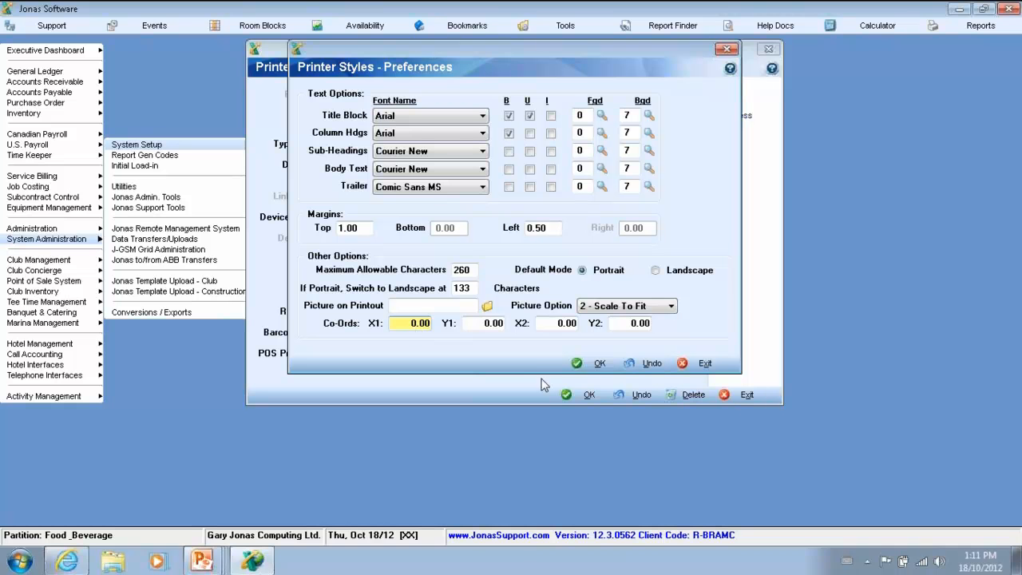
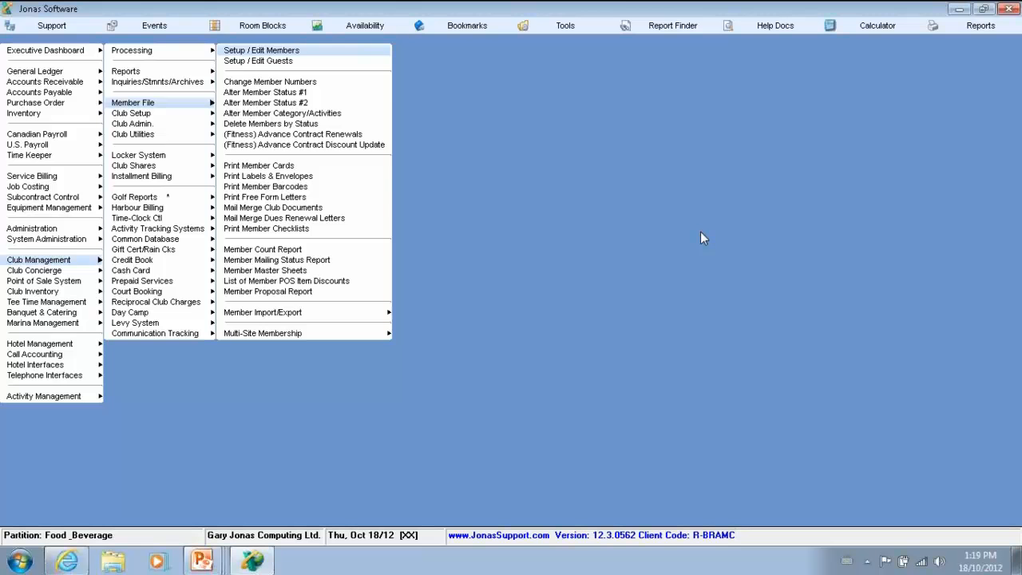
# Step: Look up a member by number in Setup / Edit Members and bring up the record's edit log
pyautogui.press('Return')
pyautogui.write('0011')
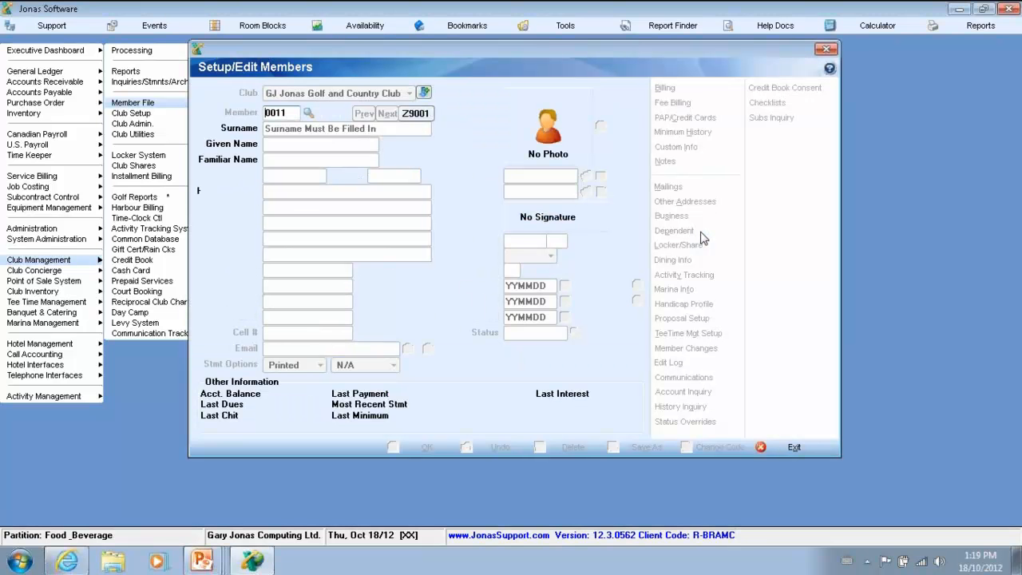
pyautogui.press('Return')
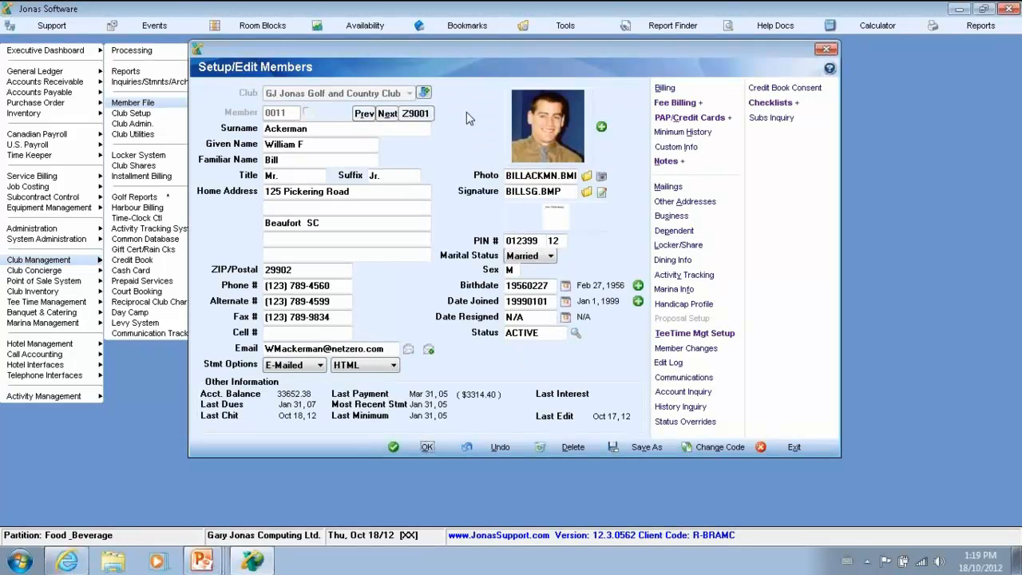
pyautogui.click(678, 365)
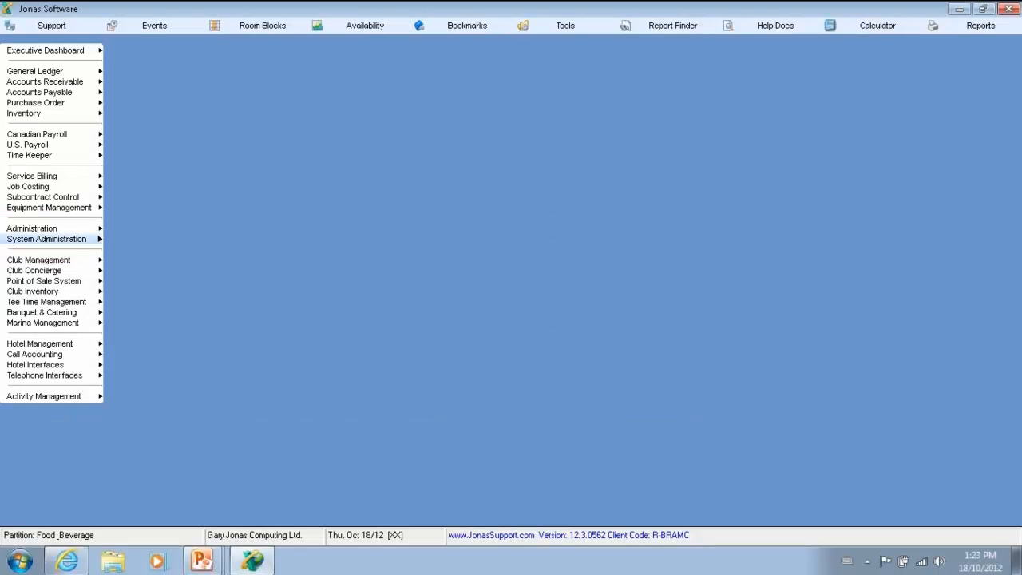
# Step: Bring up the User Event Log among the Administration reports
pyautogui.click(51, 228)
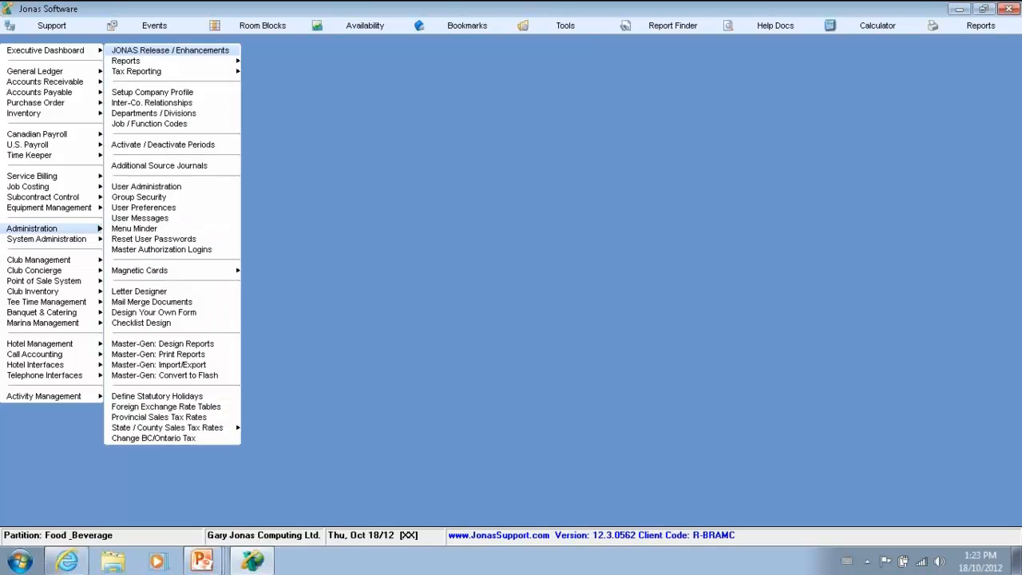
pyautogui.press('Down')
pyautogui.press('Right')
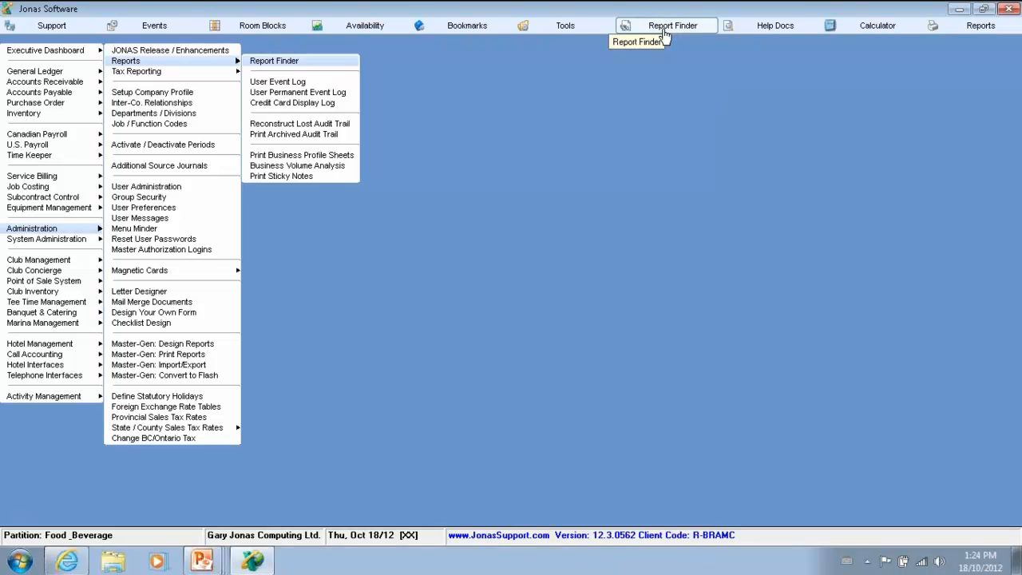
pyautogui.press('Down')
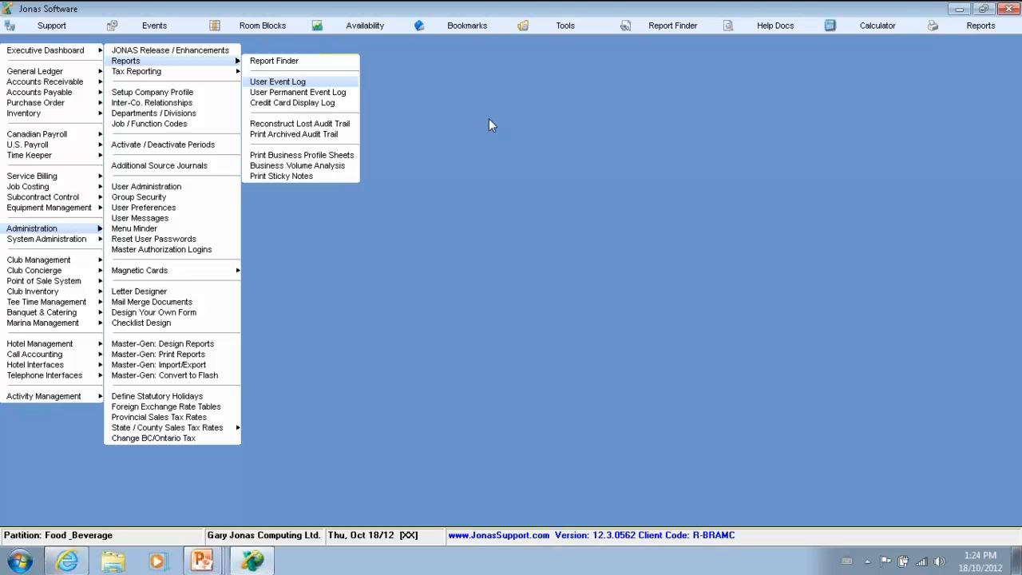
pyautogui.press('Return')
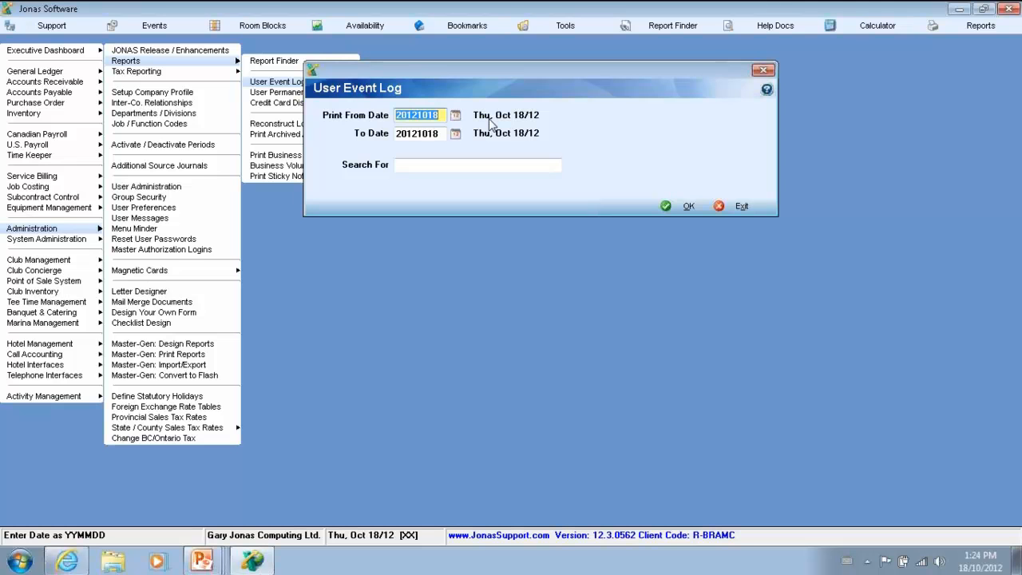
# Step: Run the User Event Log from October 1 to October 18, 2012 and view it on screen
pyautogui.write('01')
pyautogui.press('Return')
pyautogui.press('Return')
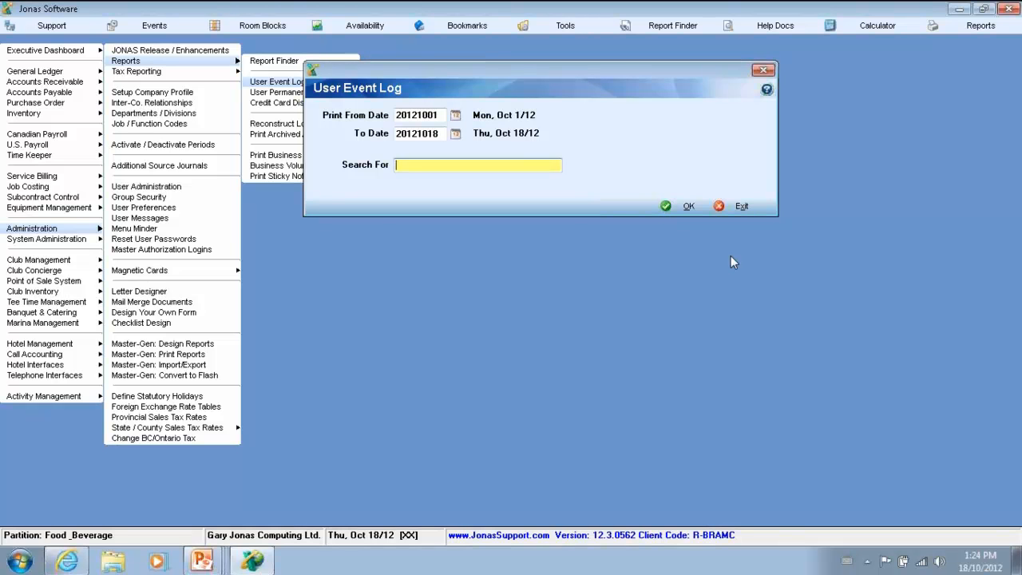
pyautogui.click(690, 207)
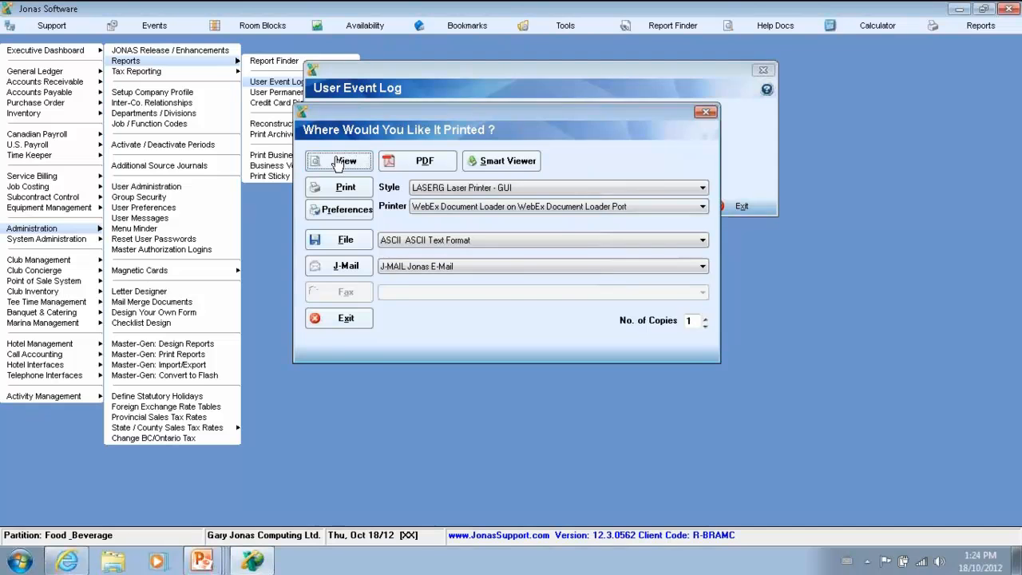
pyautogui.click(342, 159)
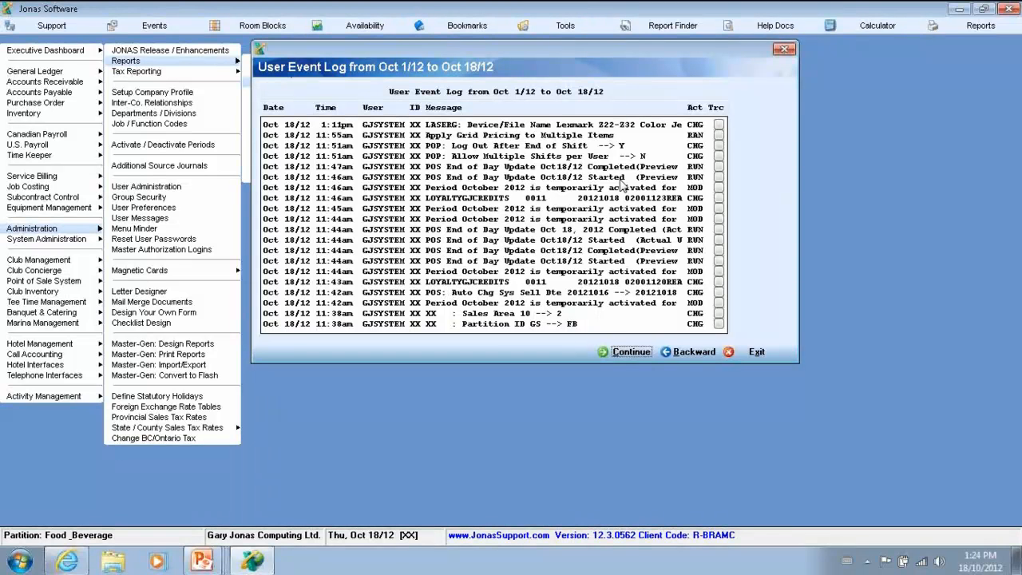
# Step: Read the complete message of the Allow Multiple Shifts per User entry, and exit the event log
pyautogui.click(718, 160)
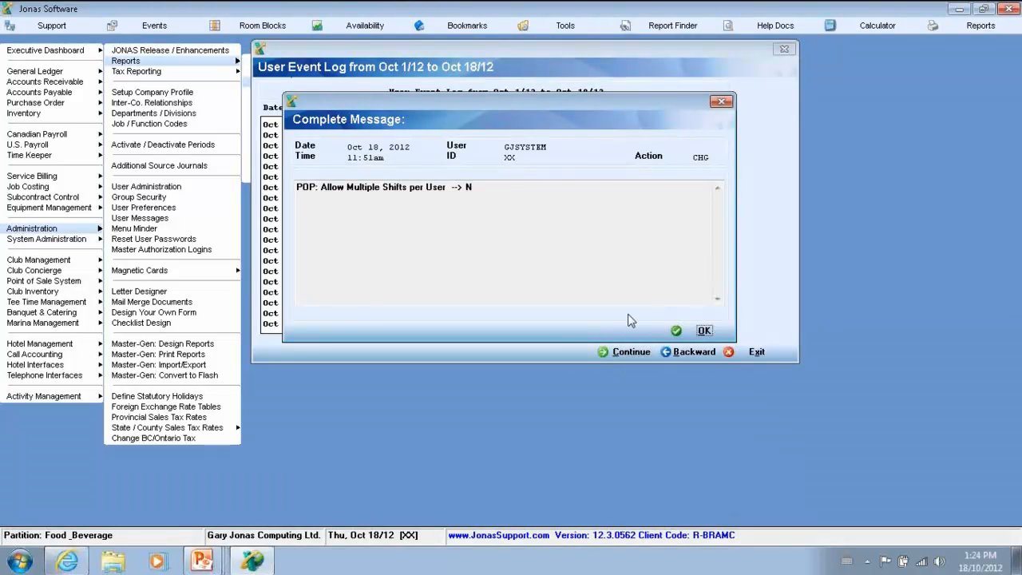
pyautogui.click(705, 330)
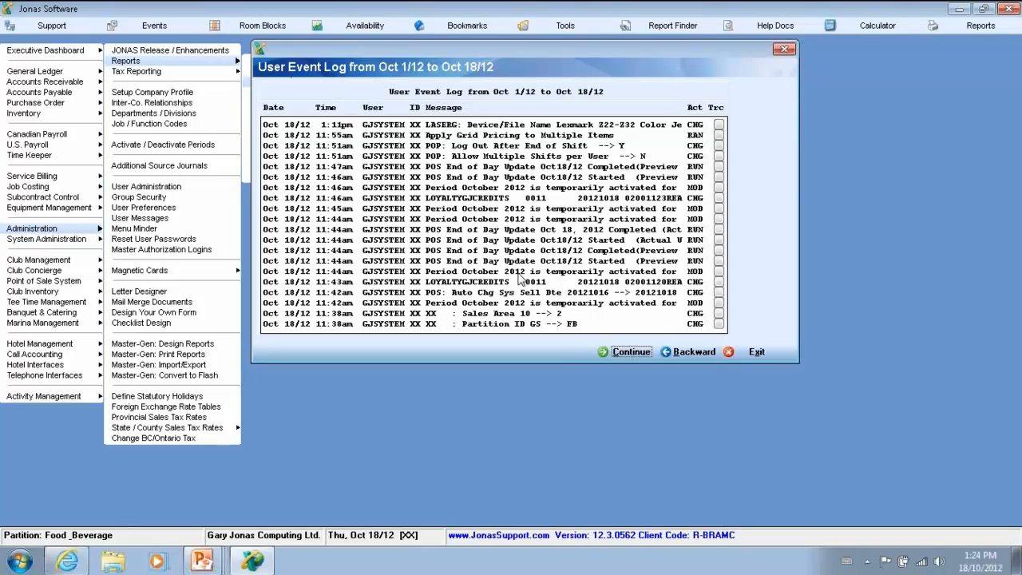
pyautogui.click(756, 351)
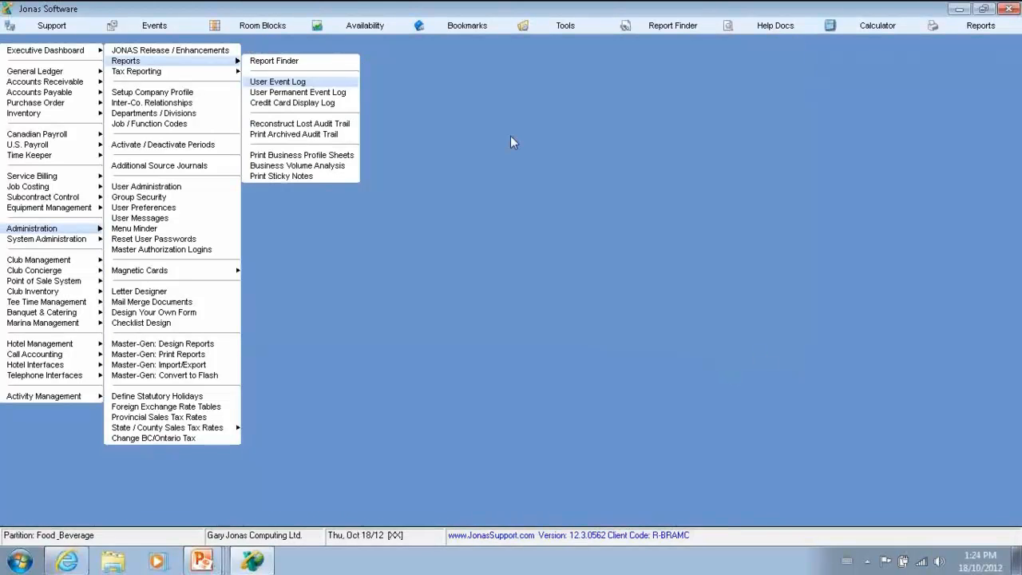
# Step: Examine the permanent event log, credit card display log, audit trail and tax reporting options under Administration
pyautogui.press('Down')
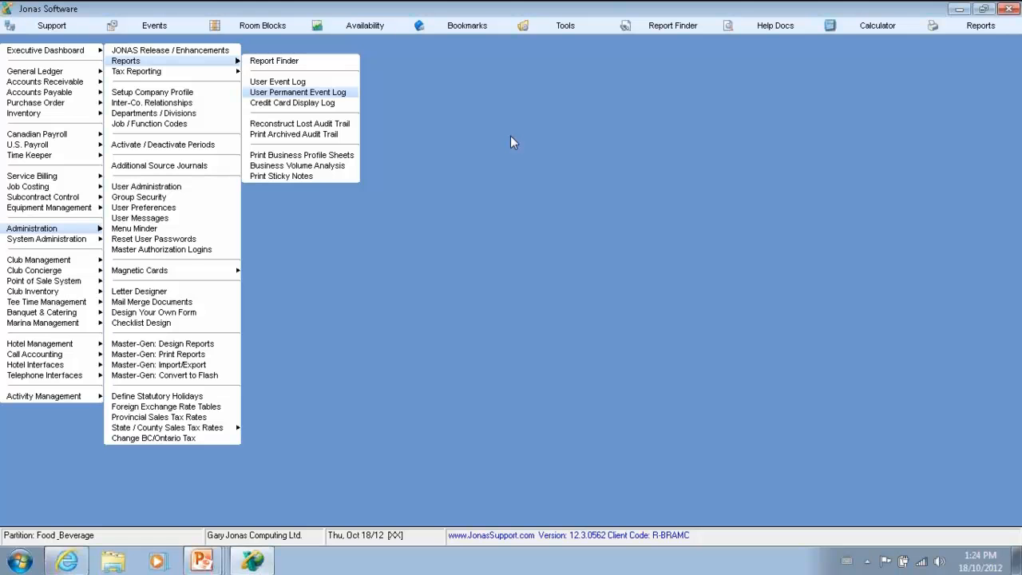
pyautogui.press('Up')
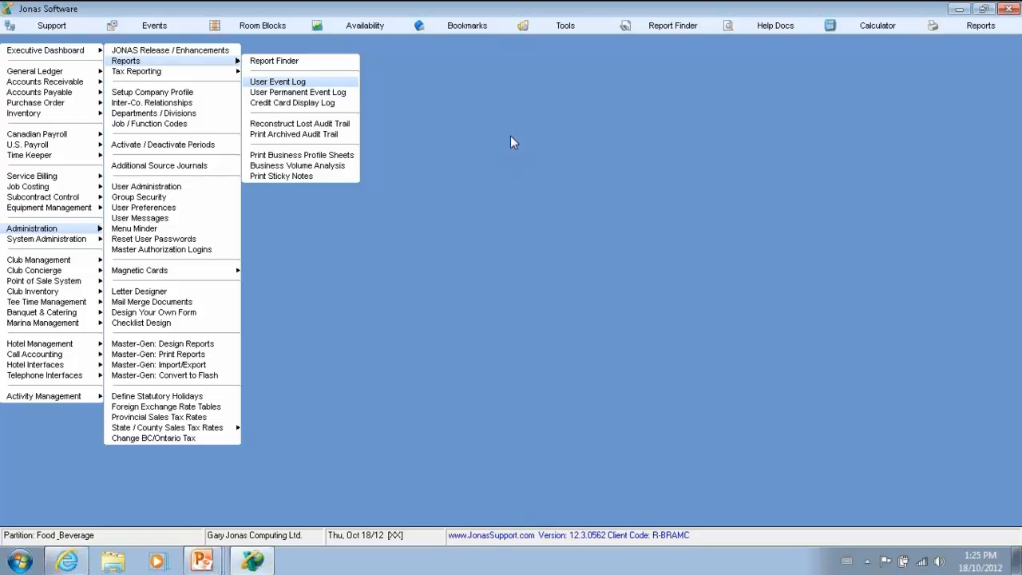
pyautogui.press('Down')
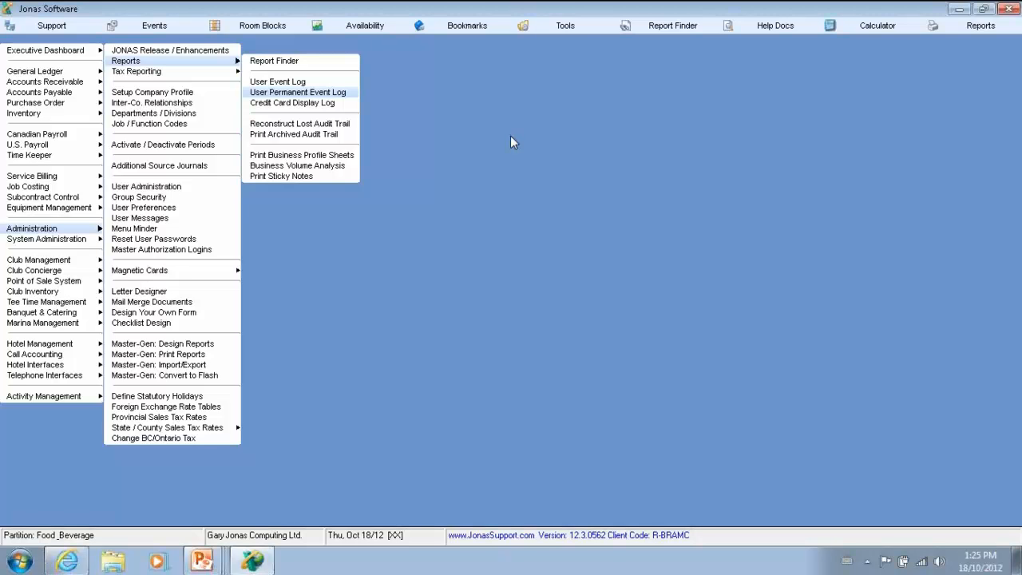
pyautogui.press('Down')
pyautogui.press('Down')
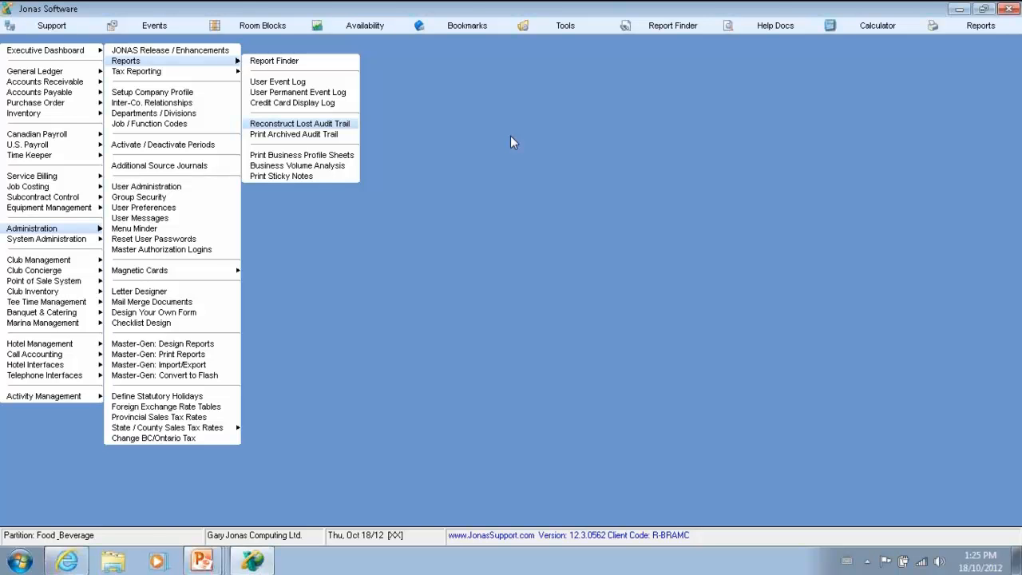
pyautogui.press('Down')
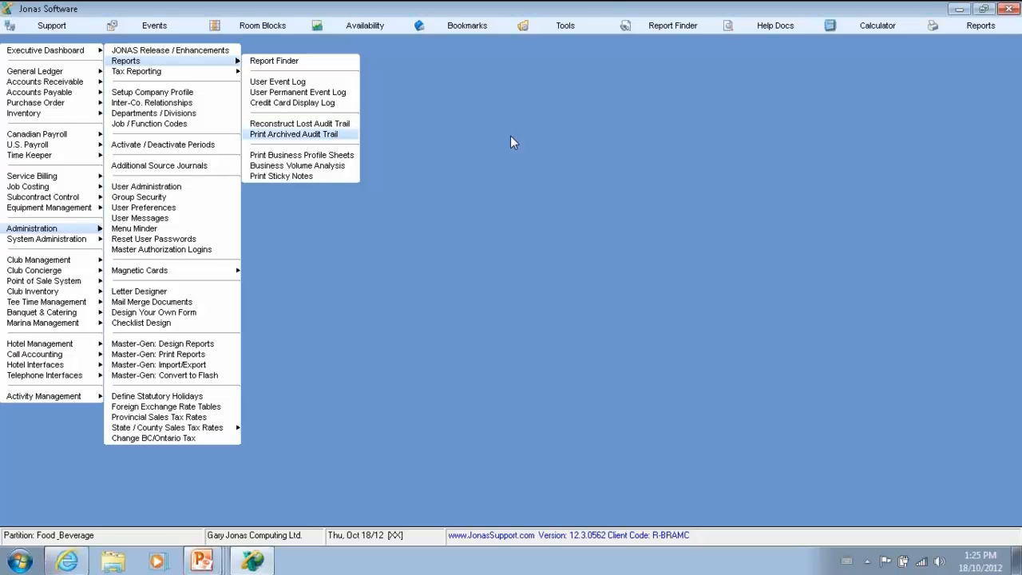
pyautogui.press('Left')
pyautogui.press('Down')
pyautogui.press('Right')
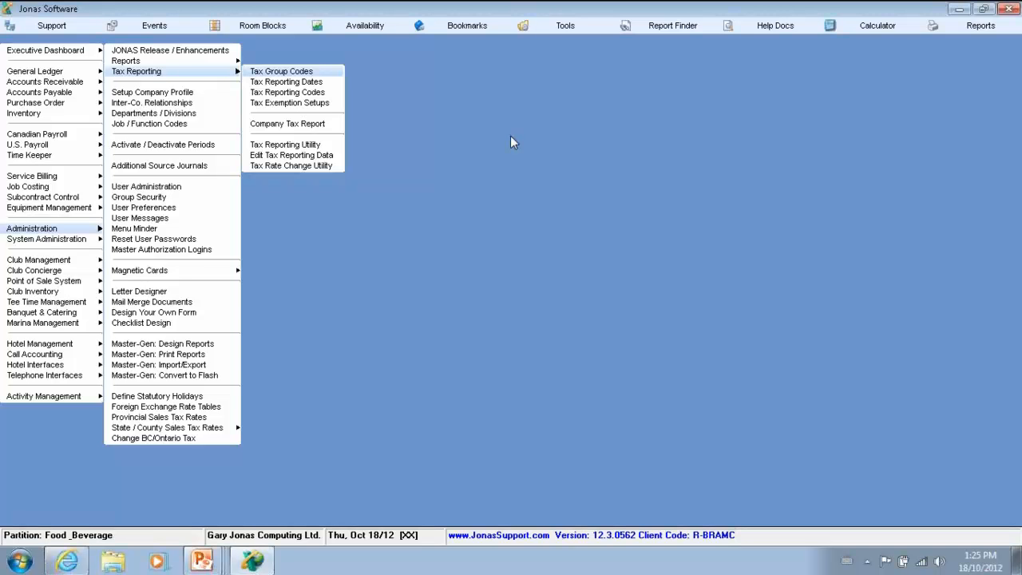
pyautogui.press('Escape')
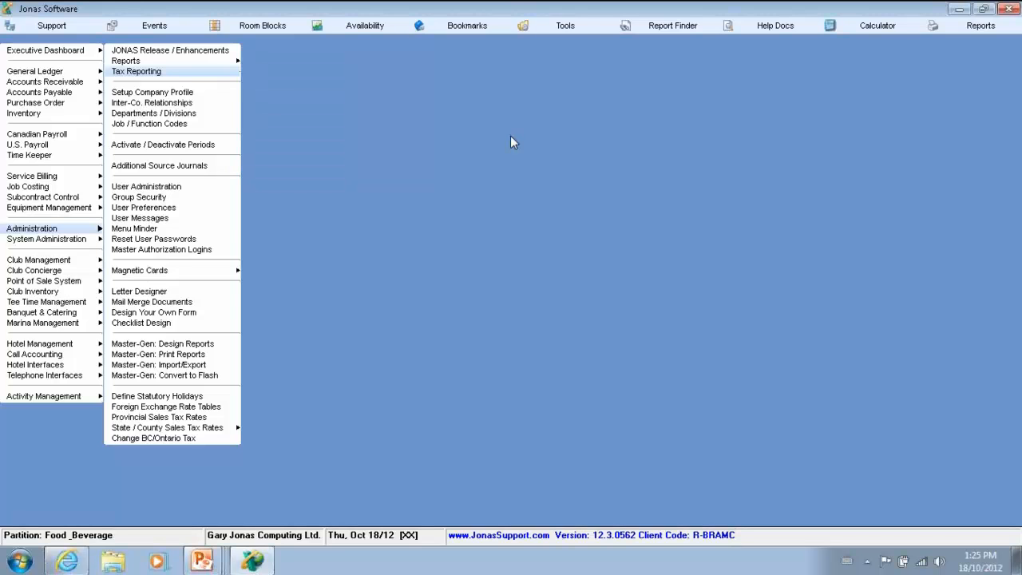
# Step: Examine the Administration document design options, from Letter Designer and Mail Merge Documents to Master-Gen: Design Reports
pyautogui.press('Down')
pyautogui.press('Down')
pyautogui.press('Down')
pyautogui.press('Down')
pyautogui.press('Down')
pyautogui.press('Down')
pyautogui.press('Down')
pyautogui.press('Down')
pyautogui.press('Down')
pyautogui.press('Down')
pyautogui.press('Down')
pyautogui.press('Down')
pyautogui.press('Down')
pyautogui.press('Down')
pyautogui.press('Down')
pyautogui.press('Down')
pyautogui.press('Down')
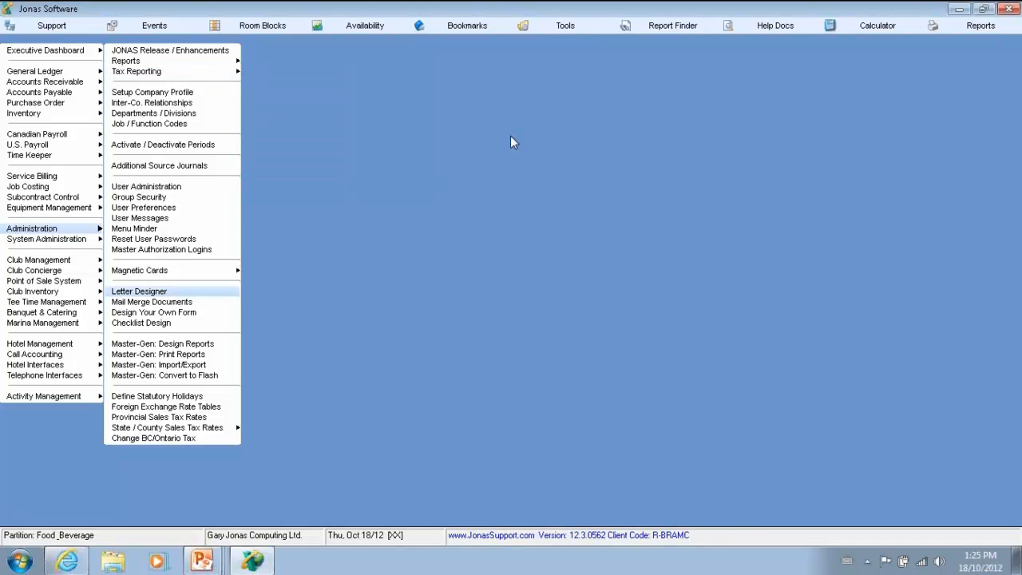
pyautogui.press('Up')
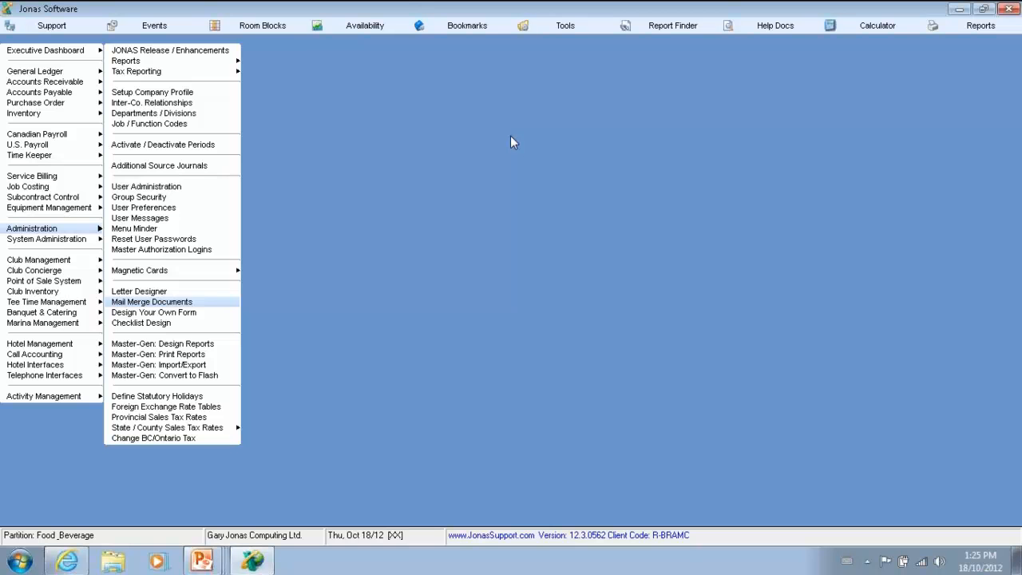
pyautogui.press('Up')
pyautogui.press('Down')
pyautogui.press('Down')
pyautogui.press('Down')
pyautogui.press('Down')
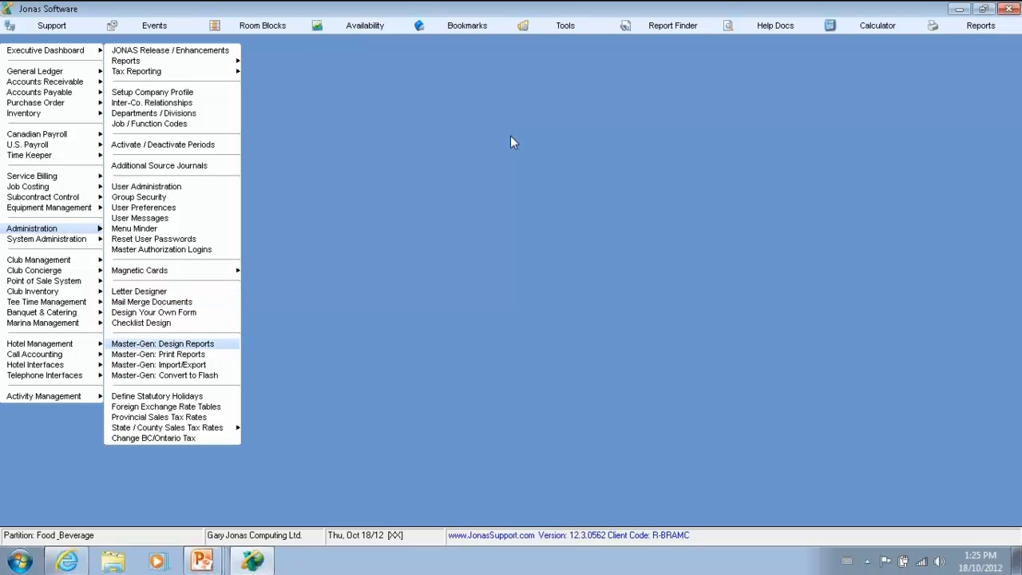
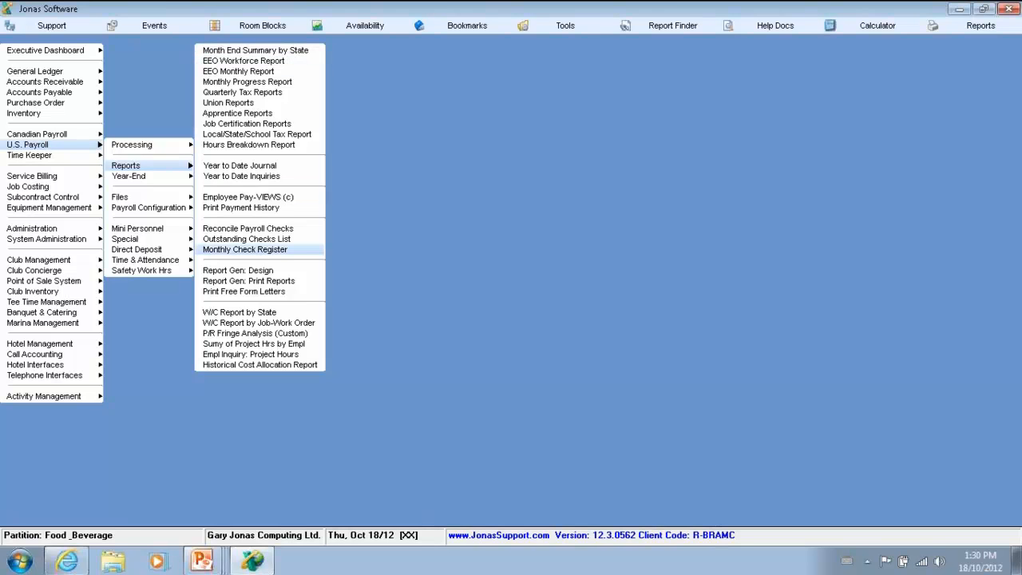
# Step: Look through the saved report layouts in the U.S. Payroll report designer and exit it
pyautogui.press('Return')
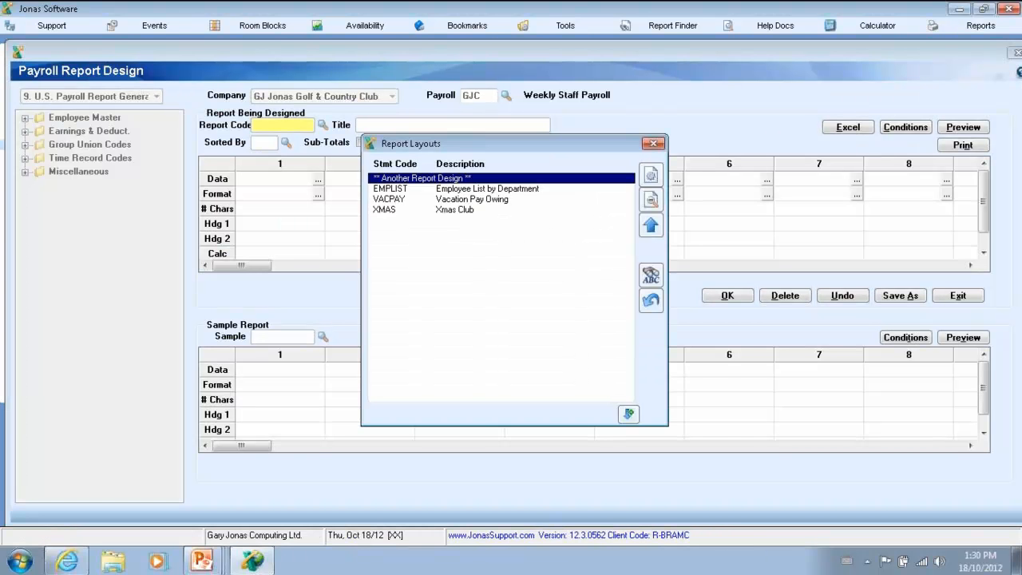
pyautogui.press('Down')
pyautogui.press('Down')
pyautogui.press('Up')
pyautogui.press('Up')
pyautogui.press('Escape')
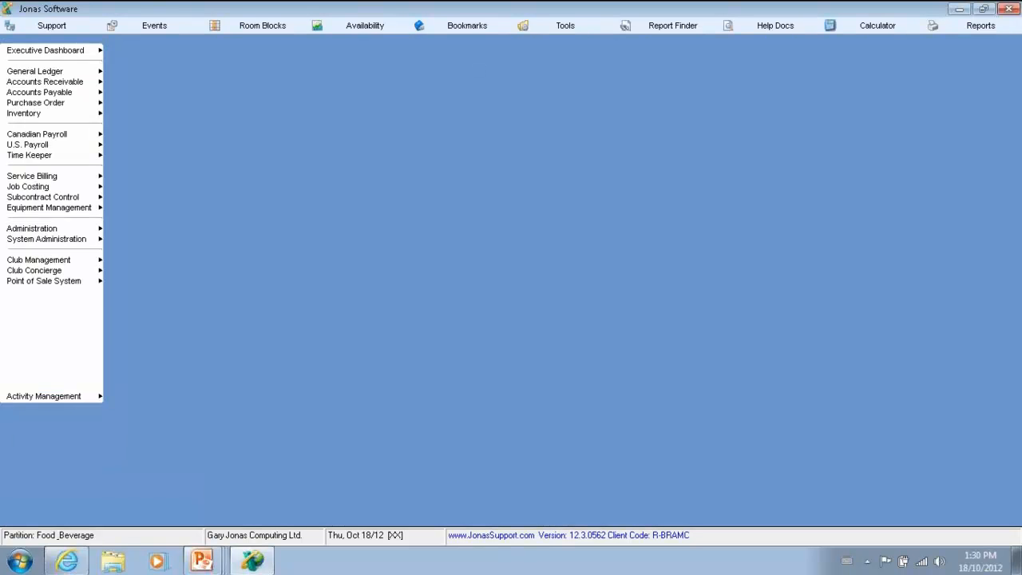
# Step: Examine the Mini Personnel options of U.S. Payroll, including the employee calendar and absence reports
pyautogui.click(28, 145)
pyautogui.click(138, 228)
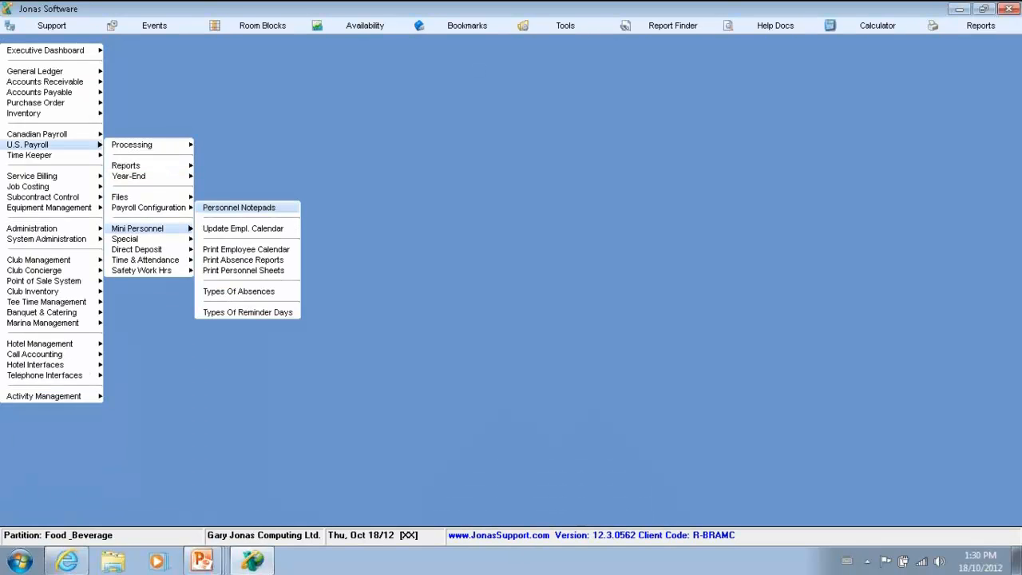
pyautogui.press('Down')
pyautogui.press('Down')
pyautogui.press('Down')
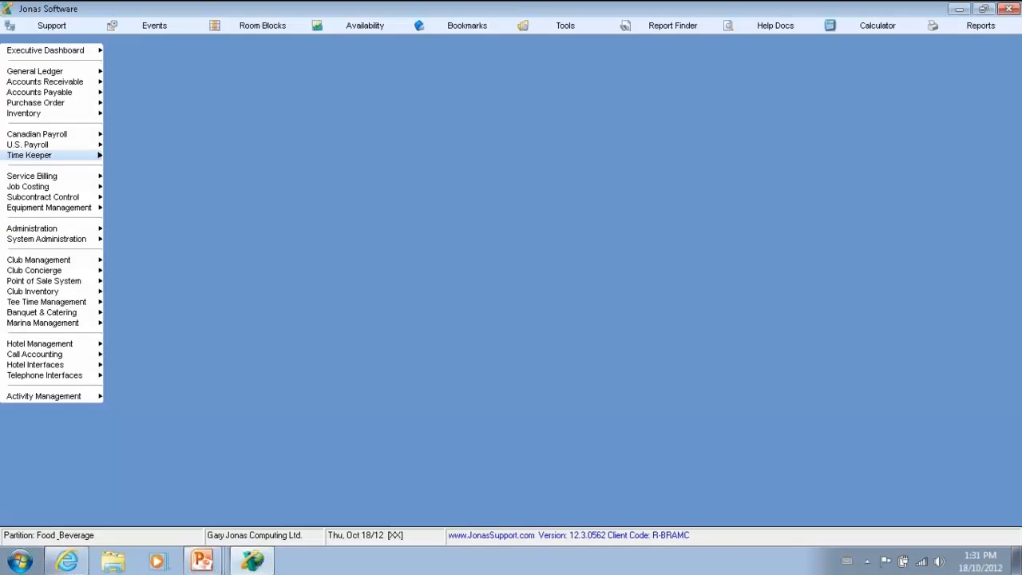
# Step: Examine the Time Keeper reports, including Labor Cost Analysis and the Labor Sched/Budget Analysis Report
pyautogui.press('Right')
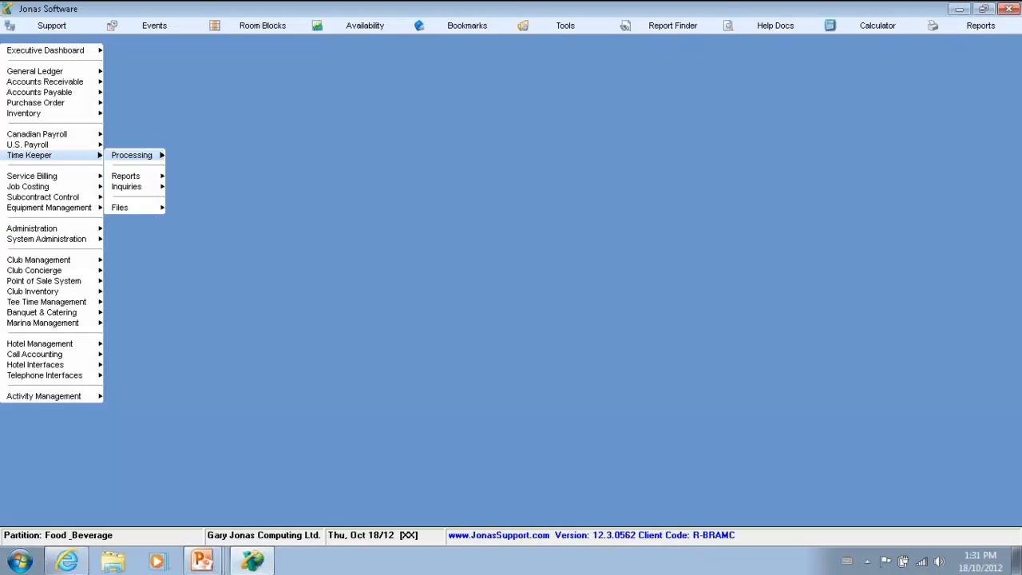
pyautogui.press('Down')
pyautogui.press('Right')
pyautogui.press('Down')
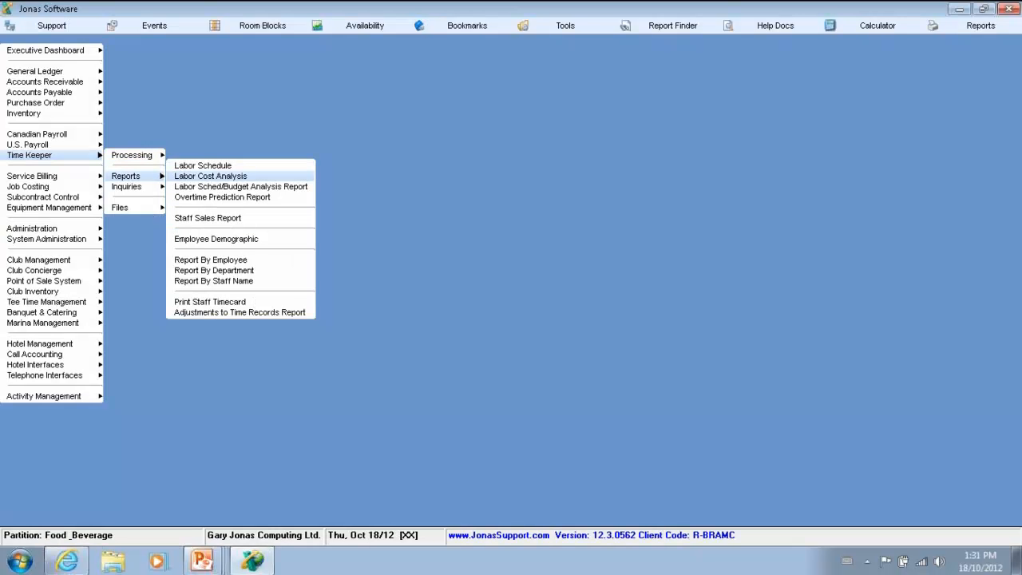
pyautogui.press('Down')
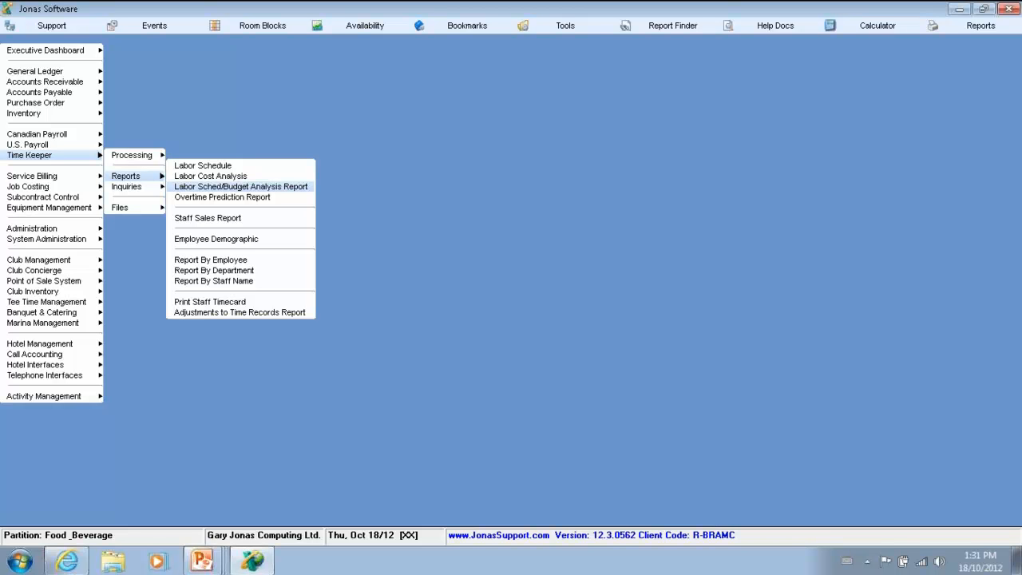
# Step: Look over the Labor Schedule and neighbouring labor reports available in Time Keeper
pyautogui.press('Up')
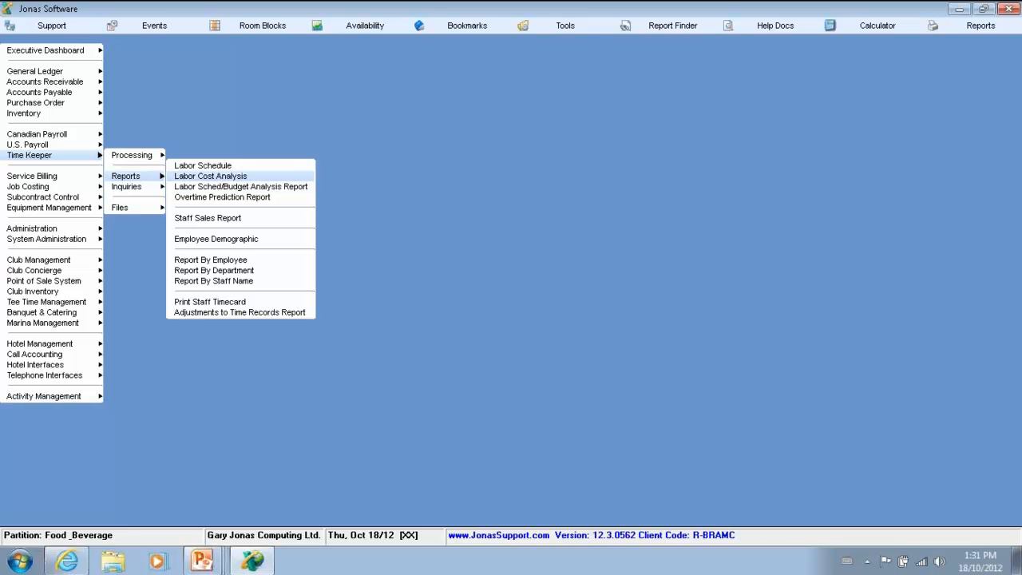
pyautogui.press('Up')
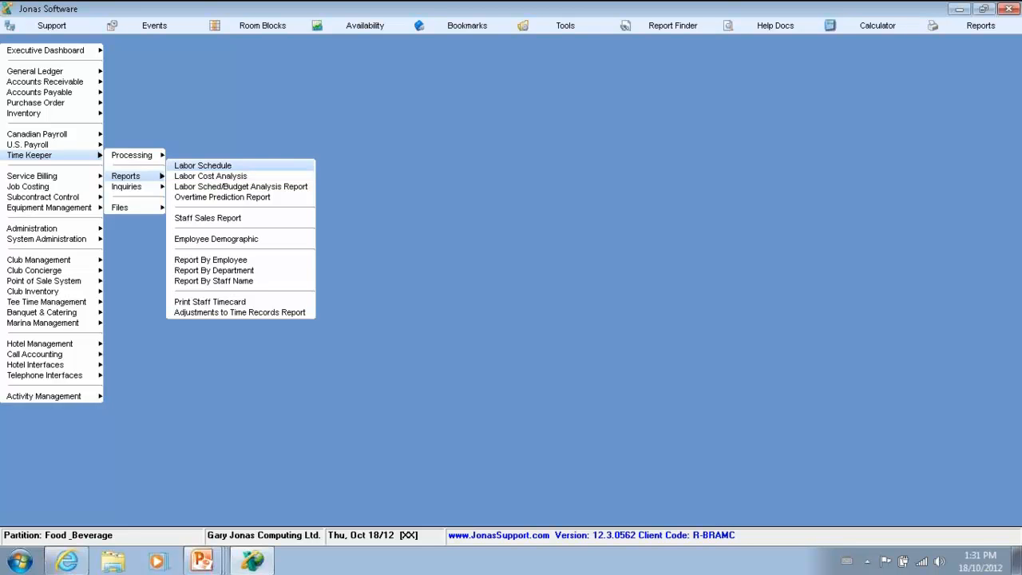
pyautogui.press('Down')
pyautogui.press('Down')
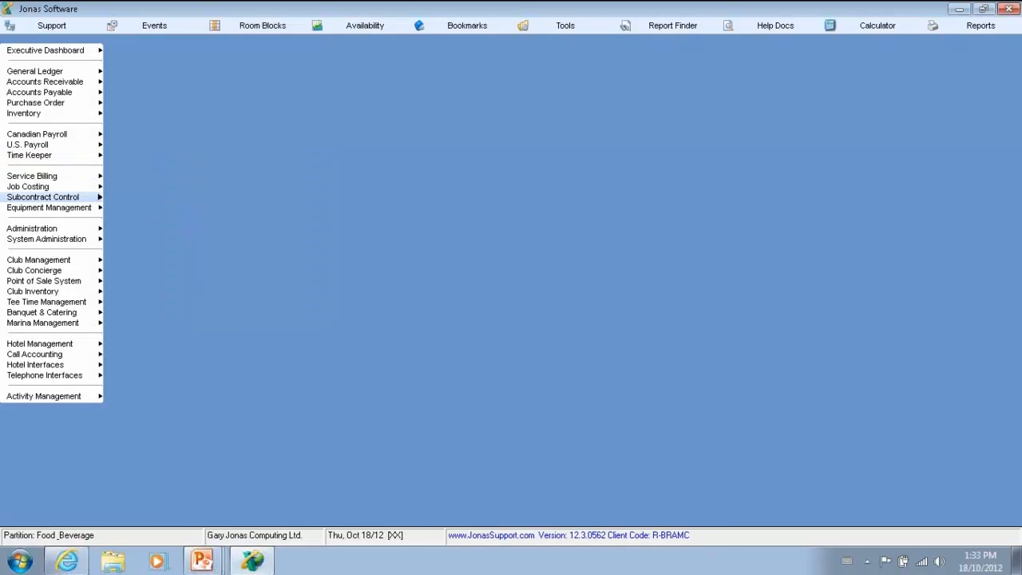
# Step: Open the Club Mgmt Design Codes in System Administration and list the report generator codes for the M - Membership Information database
pyautogui.moveTo(46, 239)
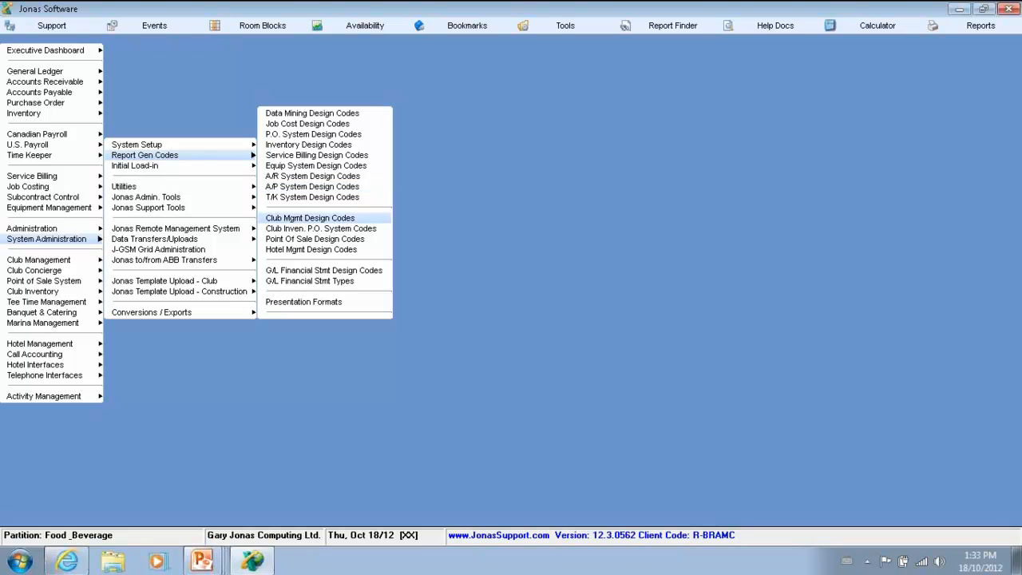
pyautogui.click(310, 218)
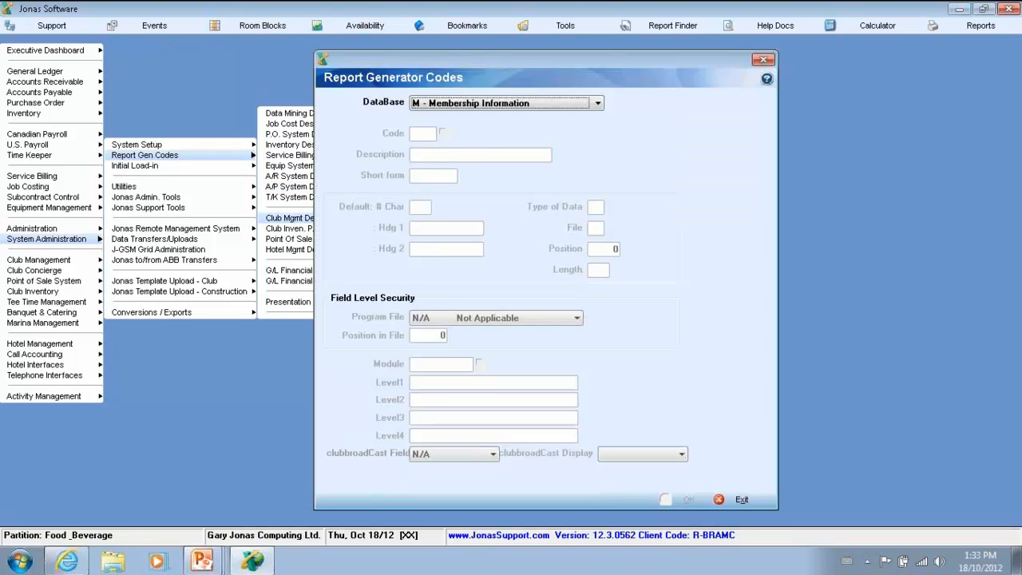
pyautogui.press('Return')
pyautogui.click(444, 134)
pyautogui.press('Down')
pyautogui.press('Down')
pyautogui.press('Down')
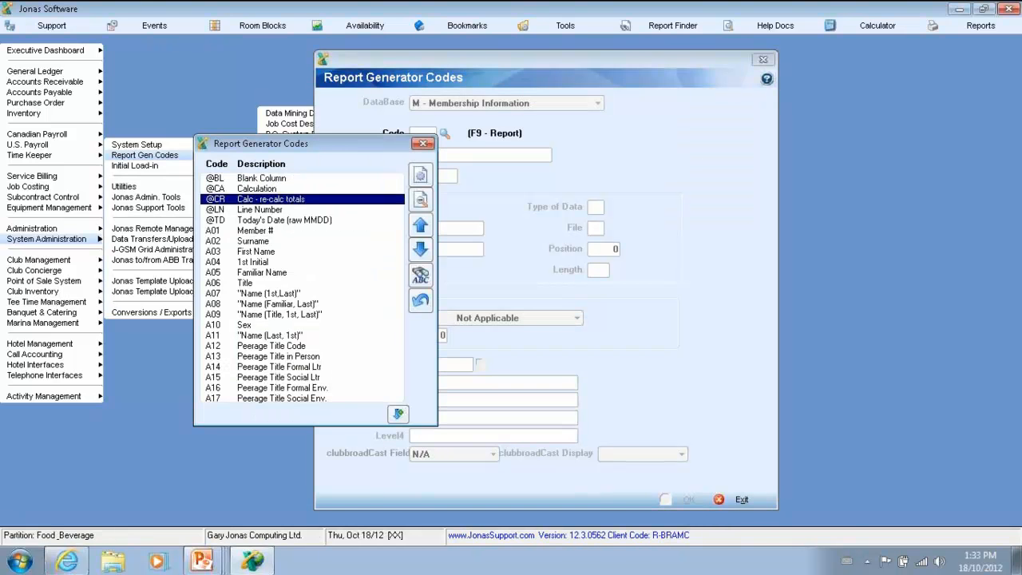
# Step: Look through the Membership Information report generator codes, from member details to communication tracking and relationships, and exit the code setup
pyautogui.press('pagedown')
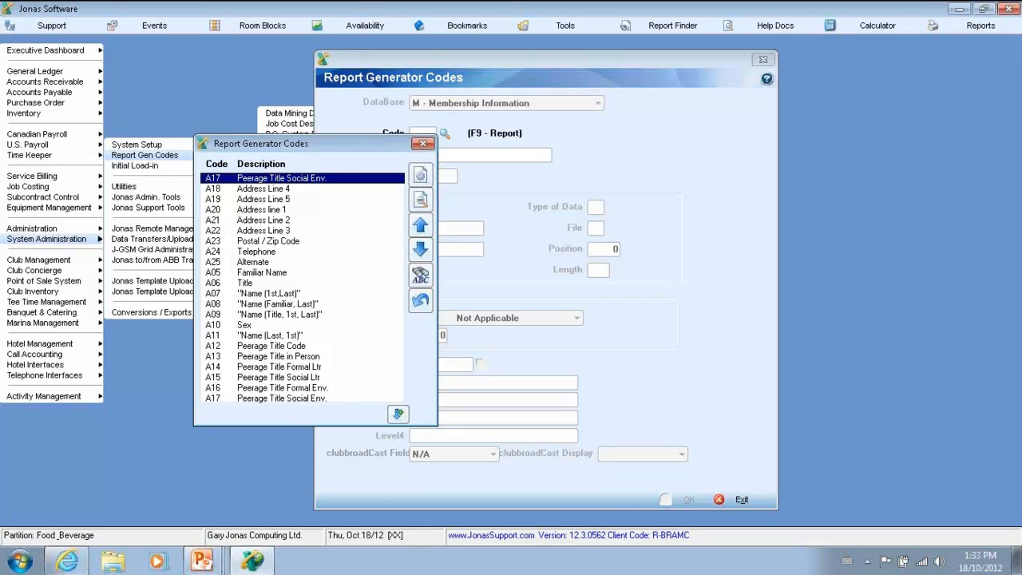
pyautogui.press('pagedown')
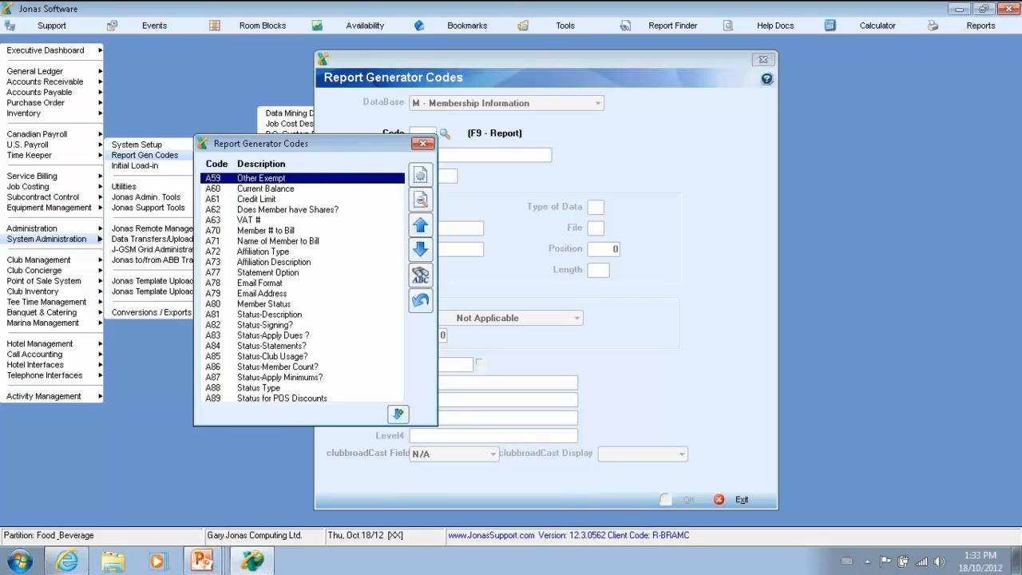
pyautogui.press('pagedown')
pyautogui.press('pagedown')
pyautogui.press('pagedown')
pyautogui.press('pagedown')
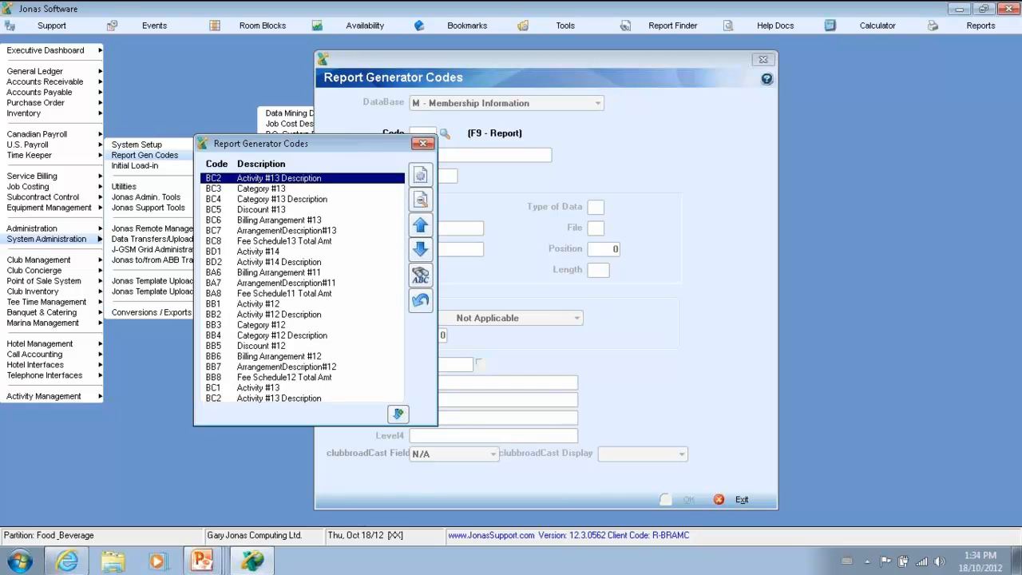
pyautogui.press('pagedown')
pyautogui.press('pagedown')
pyautogui.press('pagedown')
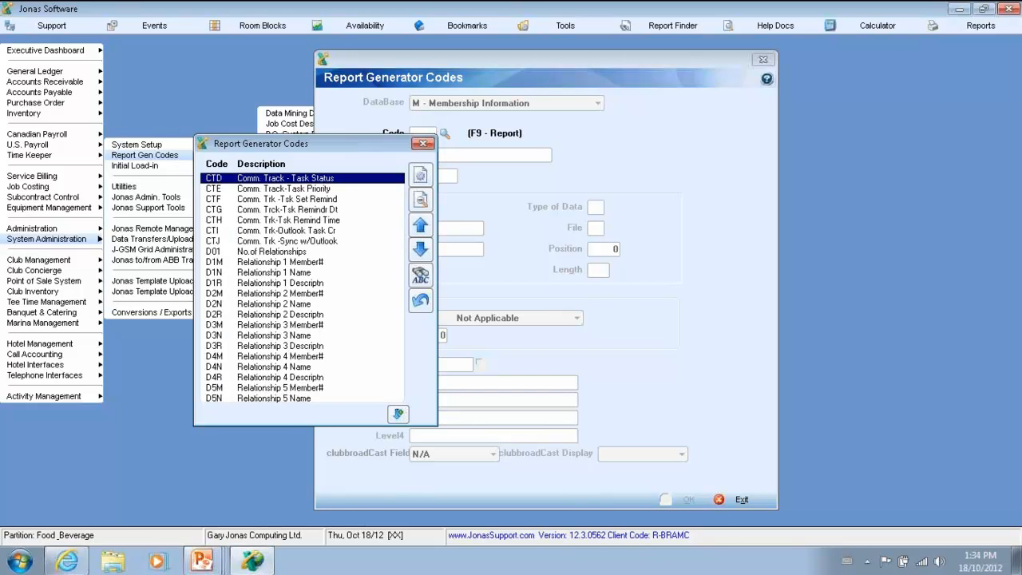
pyautogui.click(422, 144)
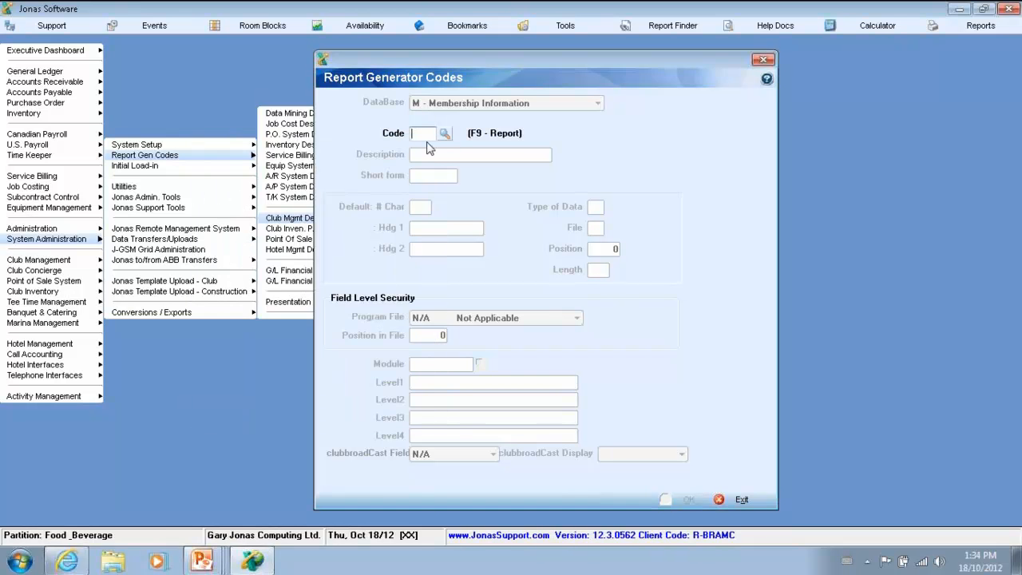
pyautogui.click(740, 499)
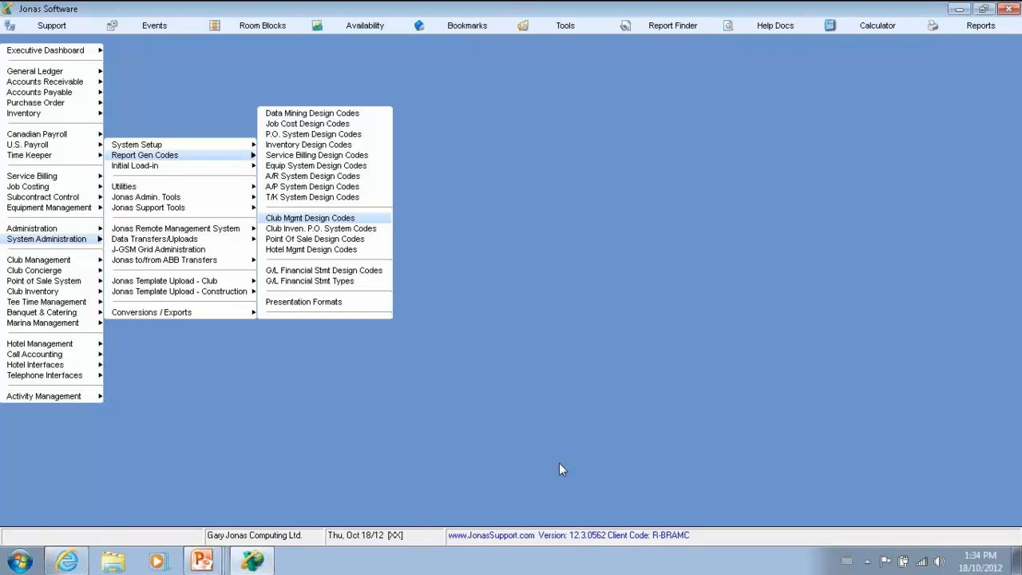
# Step: Open Presentation Formats, look through the list of data format codes down to NA - Not Applicable, and exit
pyautogui.press('Down')
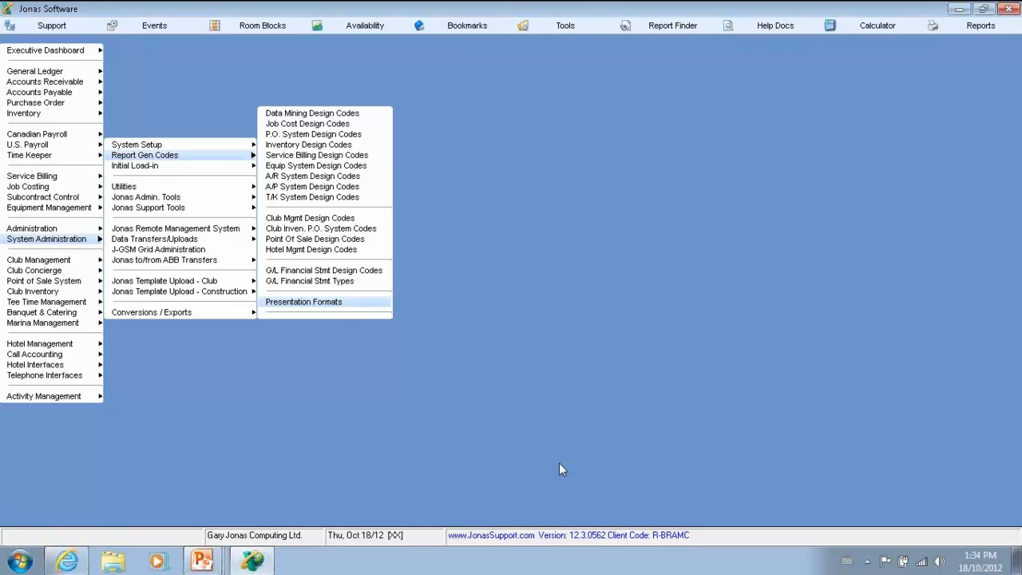
pyautogui.press('Return')
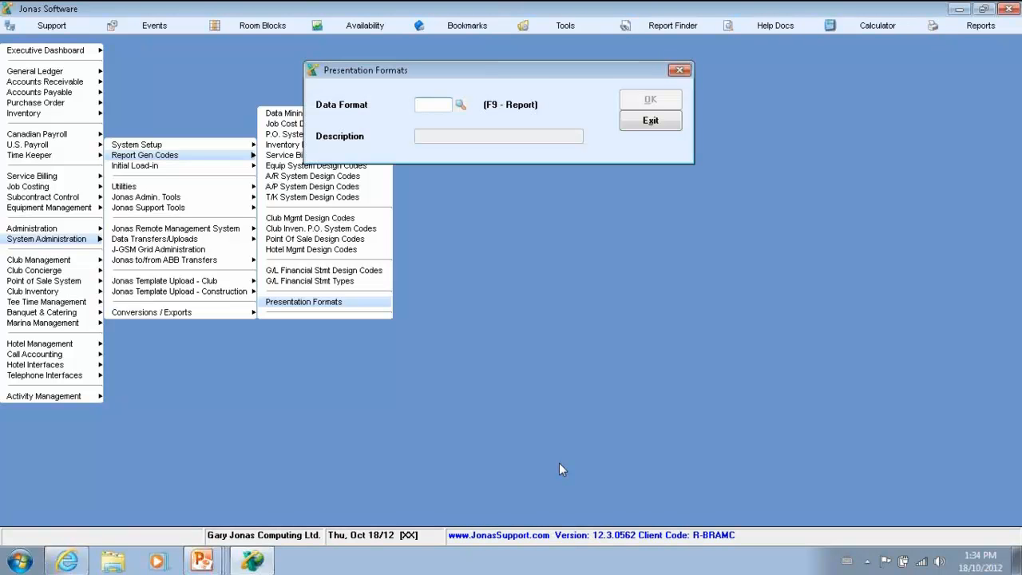
pyautogui.press('F9')
pyautogui.press('Down')
pyautogui.press('Down')
pyautogui.press('Down')
pyautogui.press('Down')
pyautogui.press('Down')
pyautogui.press('Down')
pyautogui.press('Down')
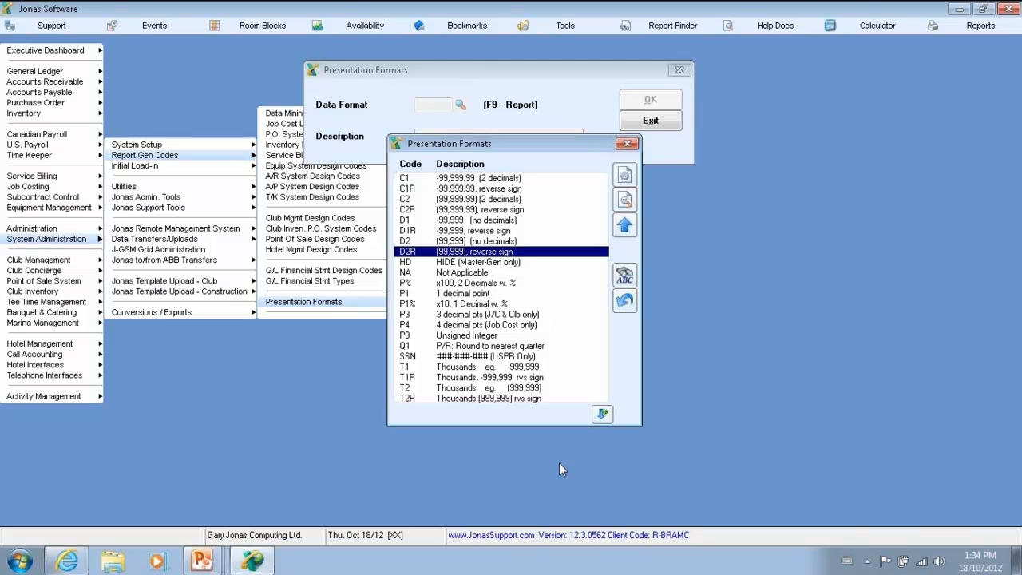
pyautogui.press('Down')
pyautogui.press('Down')
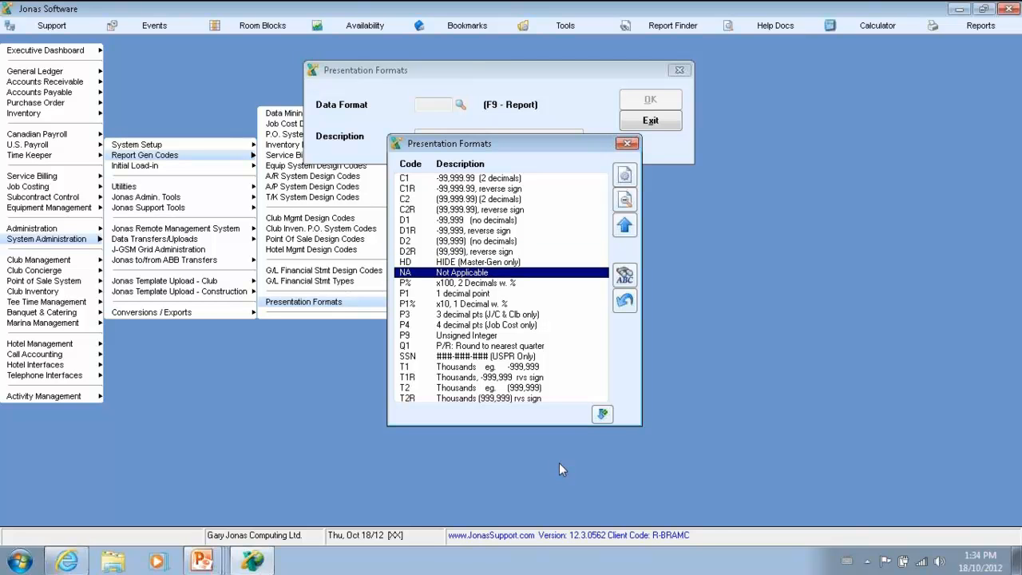
pyautogui.press('Return')
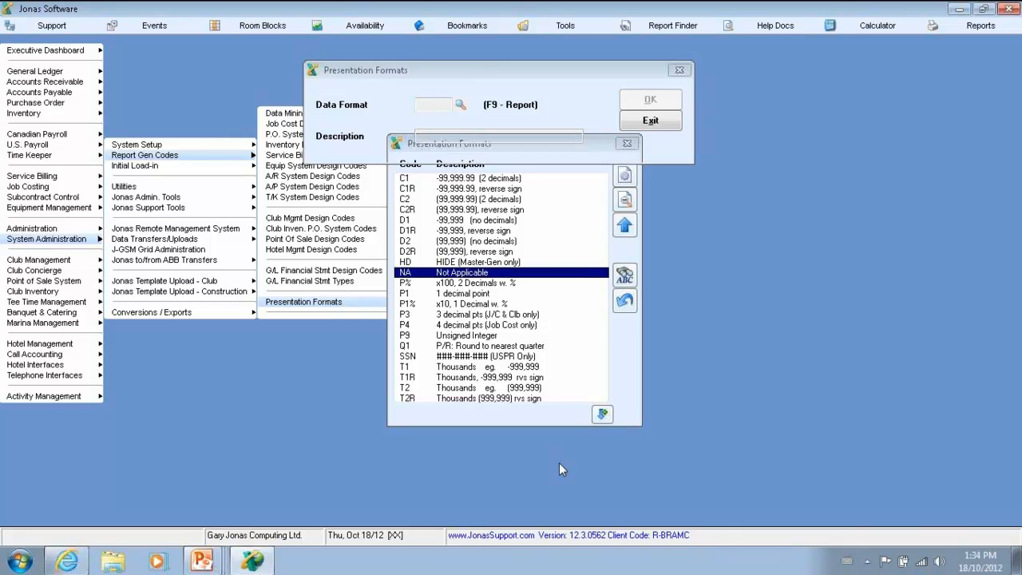
pyautogui.press('Escape')
# Step: Look back through the Report Gen Codes options from G/L Financial Stmt Types to Club Mgmt Design Codes
pyautogui.press('Up')
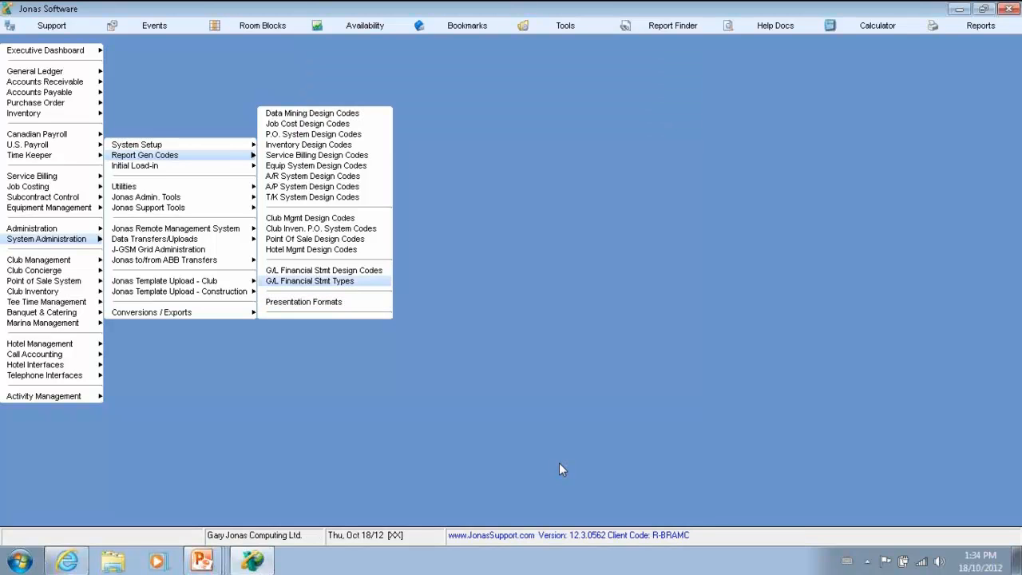
pyautogui.press('Up')
pyautogui.press('Up')
pyautogui.press('Up')
pyautogui.press('Up')
pyautogui.press('Up')
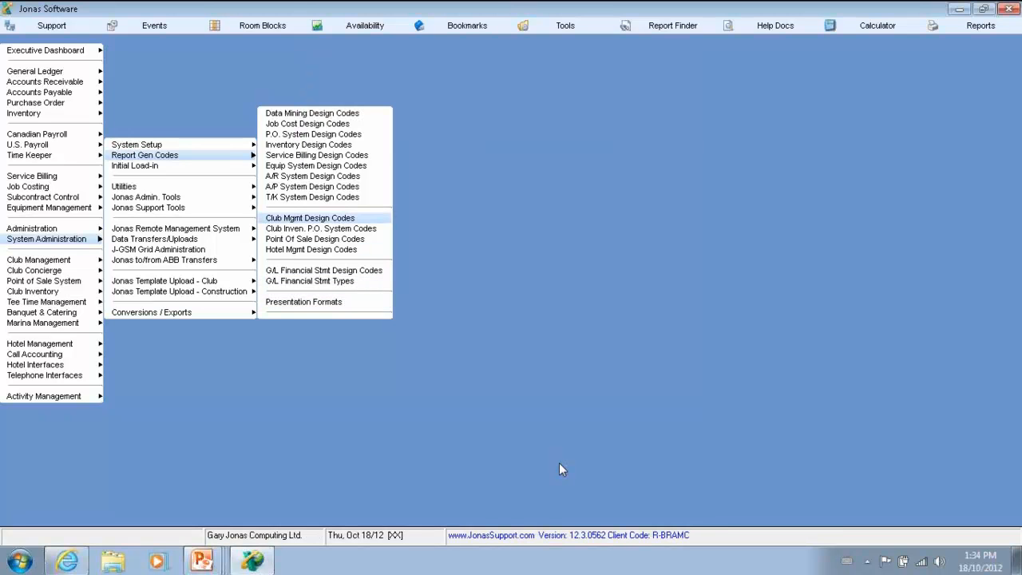